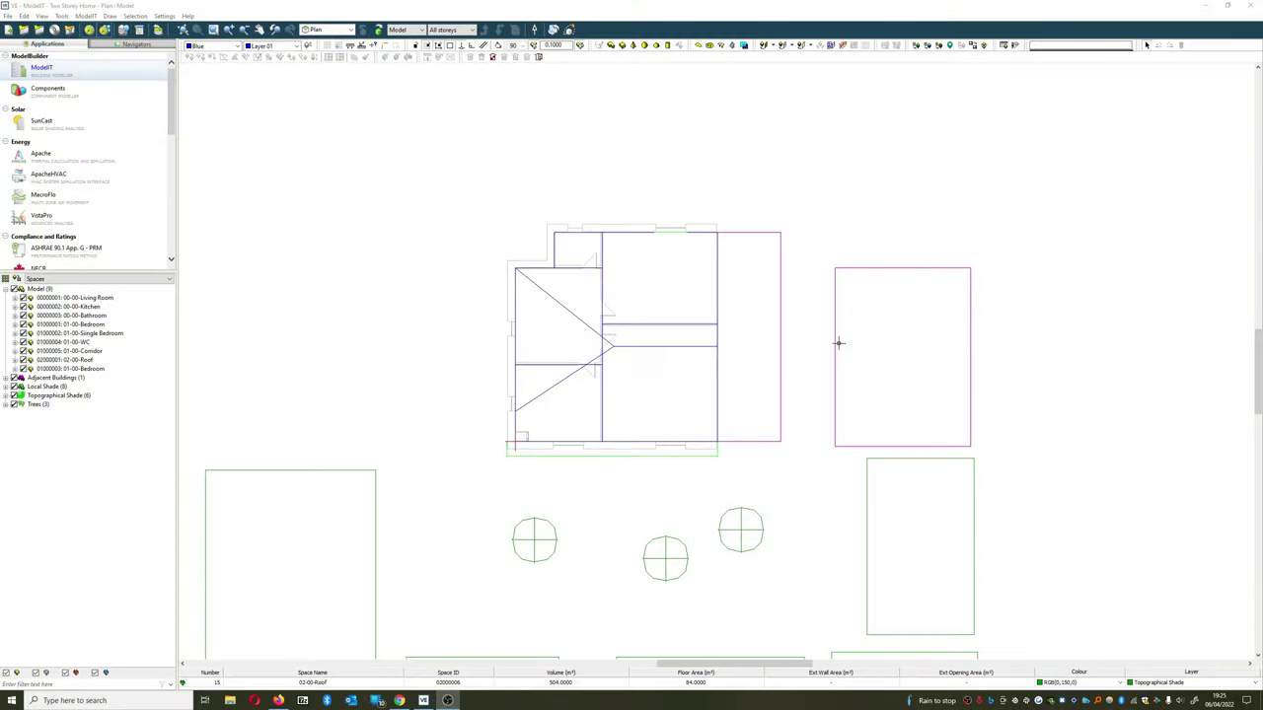
Examine the home's spaces, adjacent building, local shades, topographical shades and trees in the plan and the model browser
scroll(659, 352, up, 2)
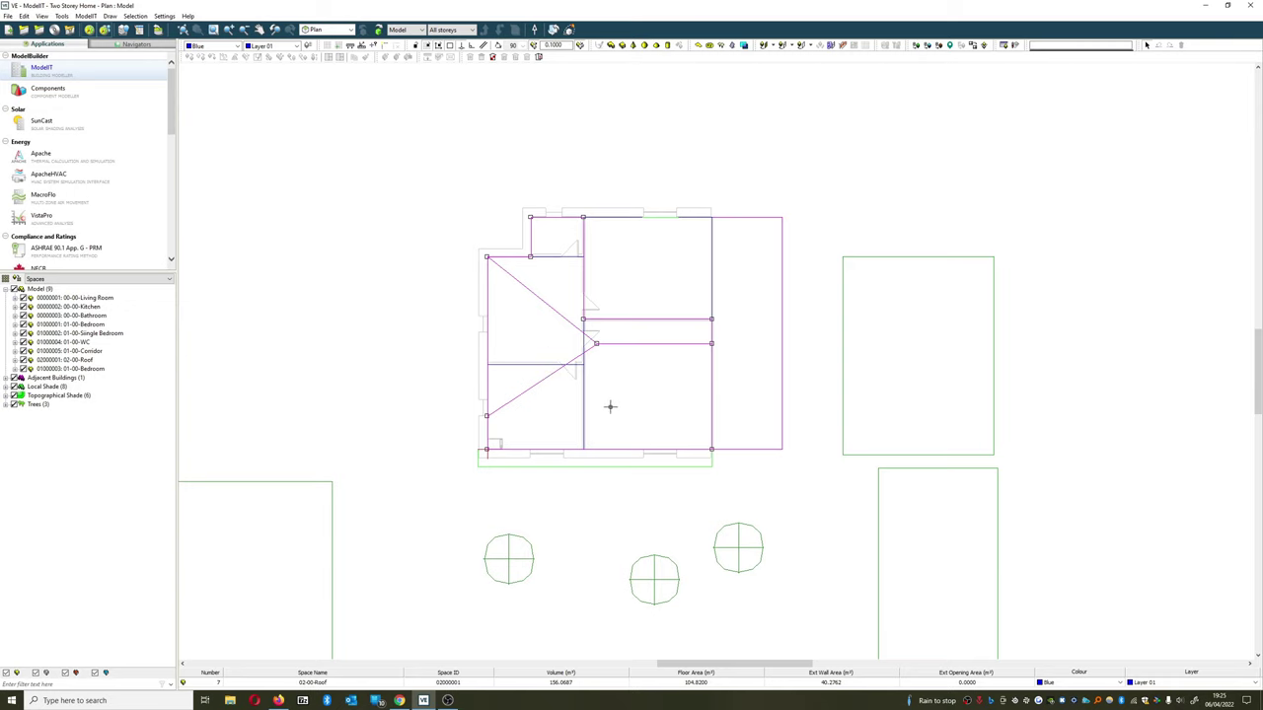
click(744, 378)
middle_drag(490, 302, 443, 298)
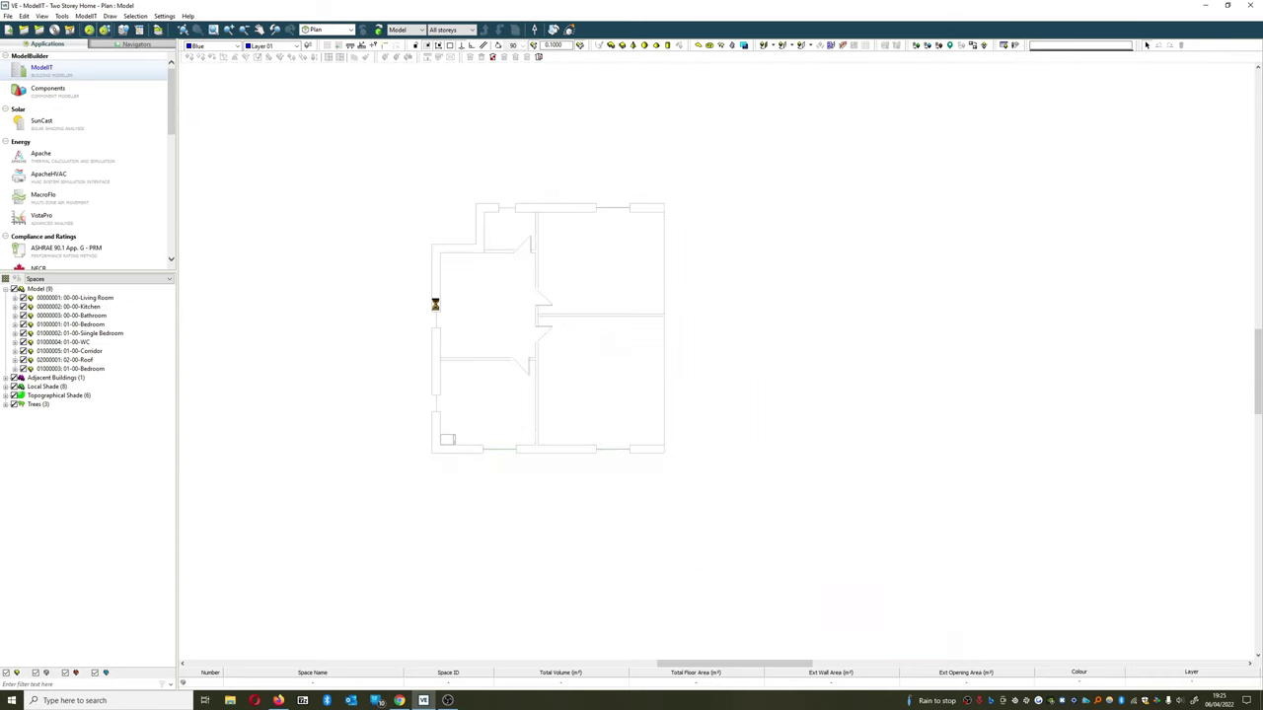
scroll(364, 319, up, 1)
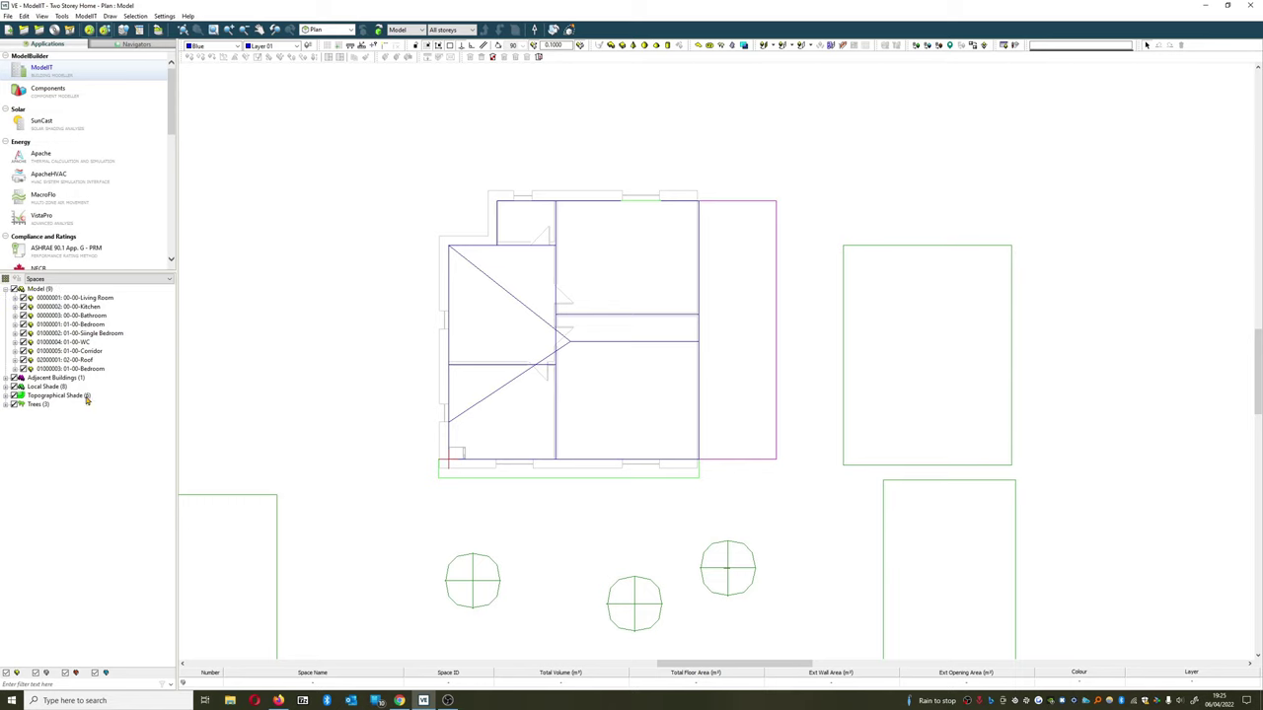
click(40, 289)
click(59, 379)
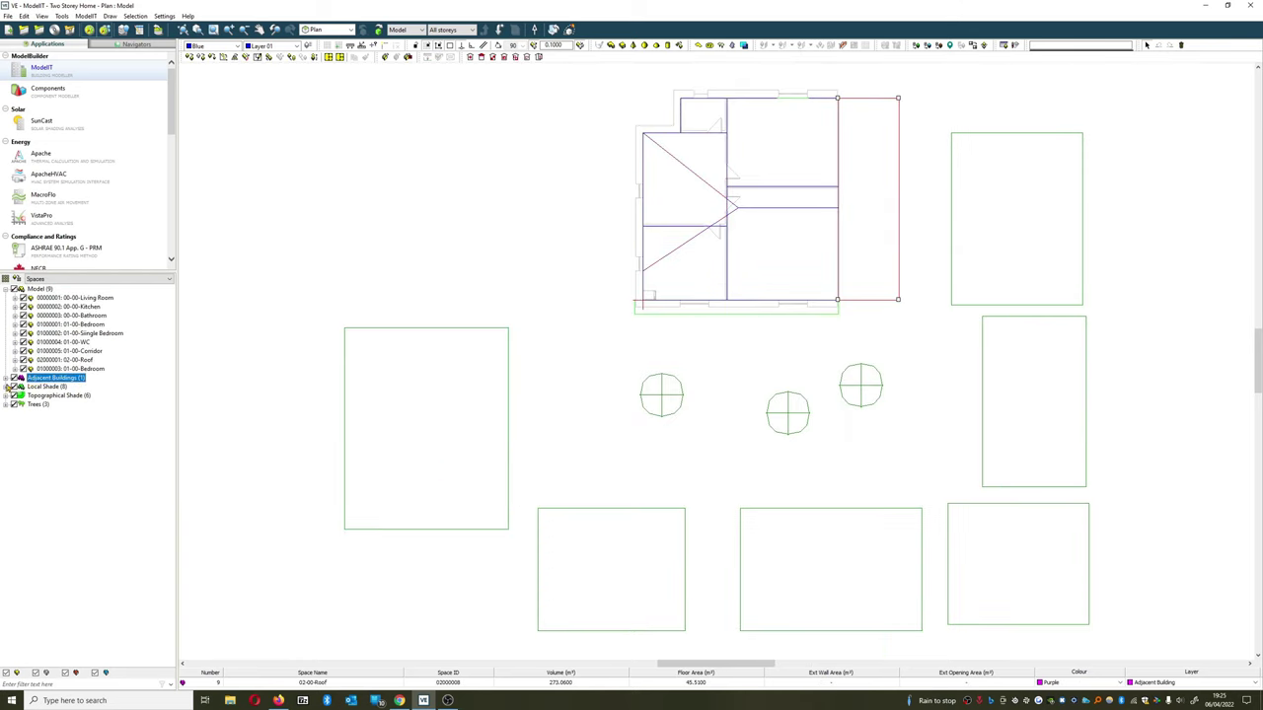
click(6, 379)
click(7, 395)
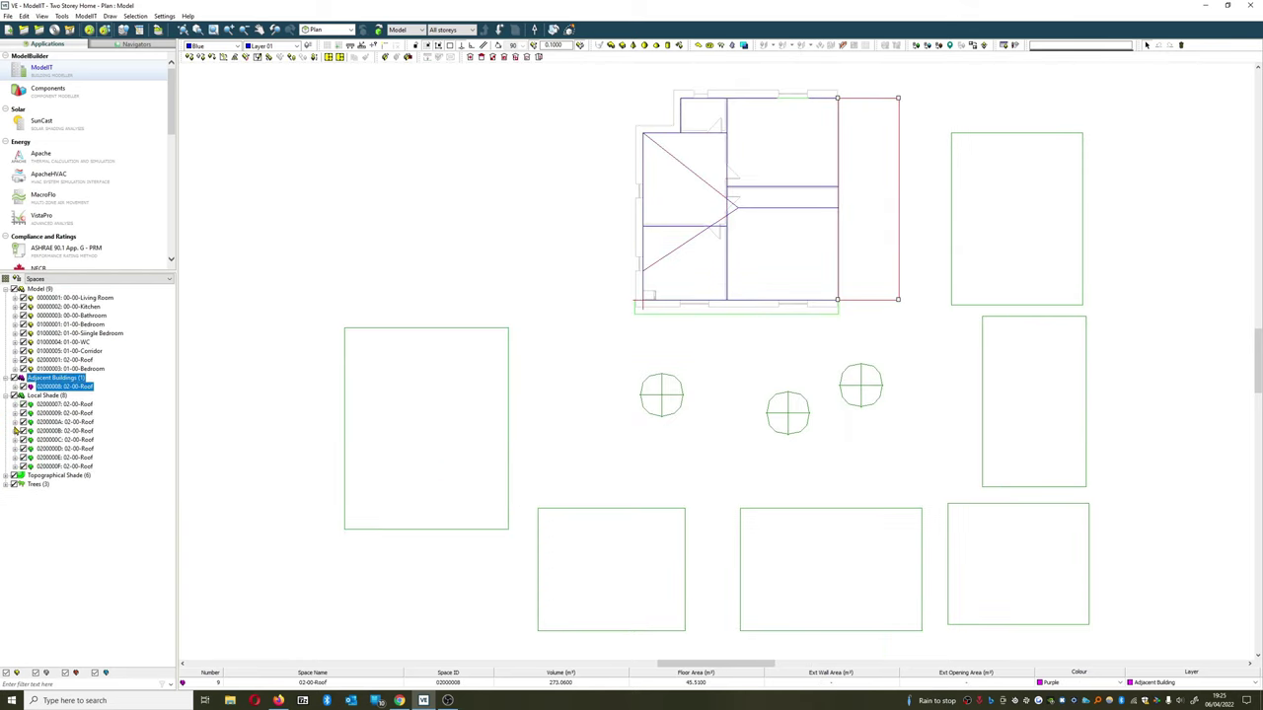
click(81, 450)
click(65, 422)
click(524, 171)
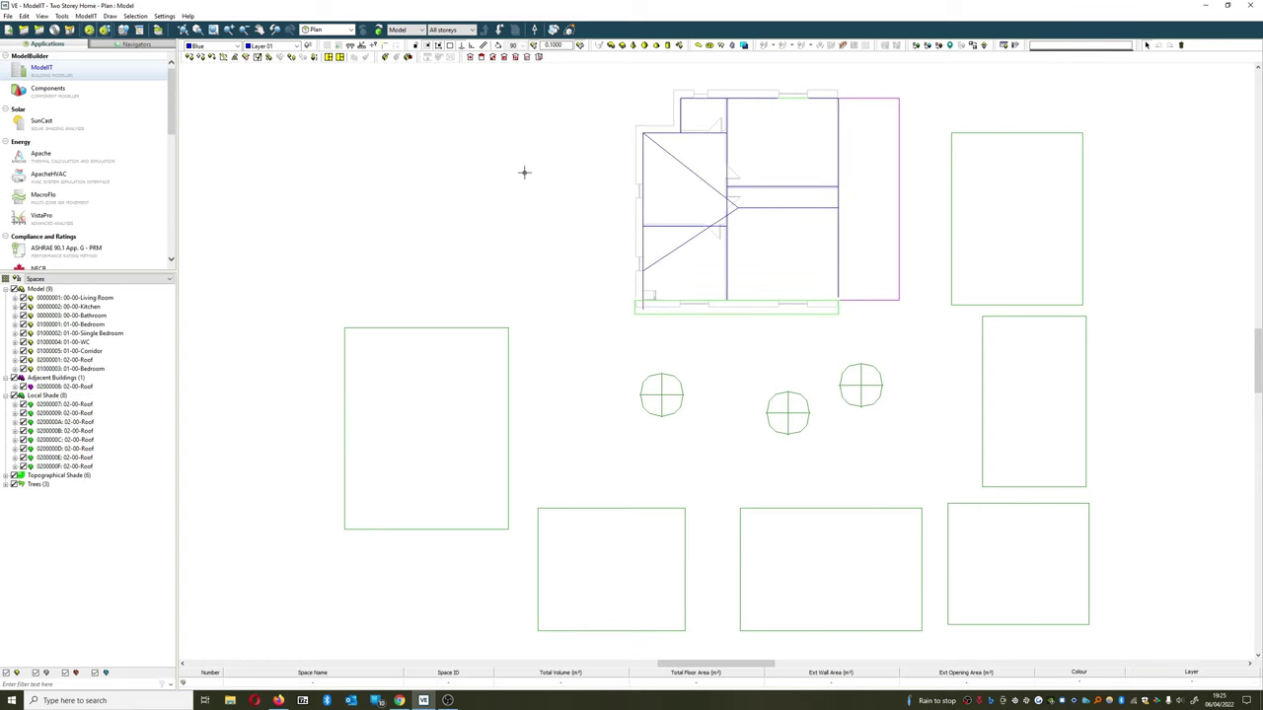
middle_drag(413, 303, 229, 326)
click(589, 192)
click(585, 502)
click(302, 460)
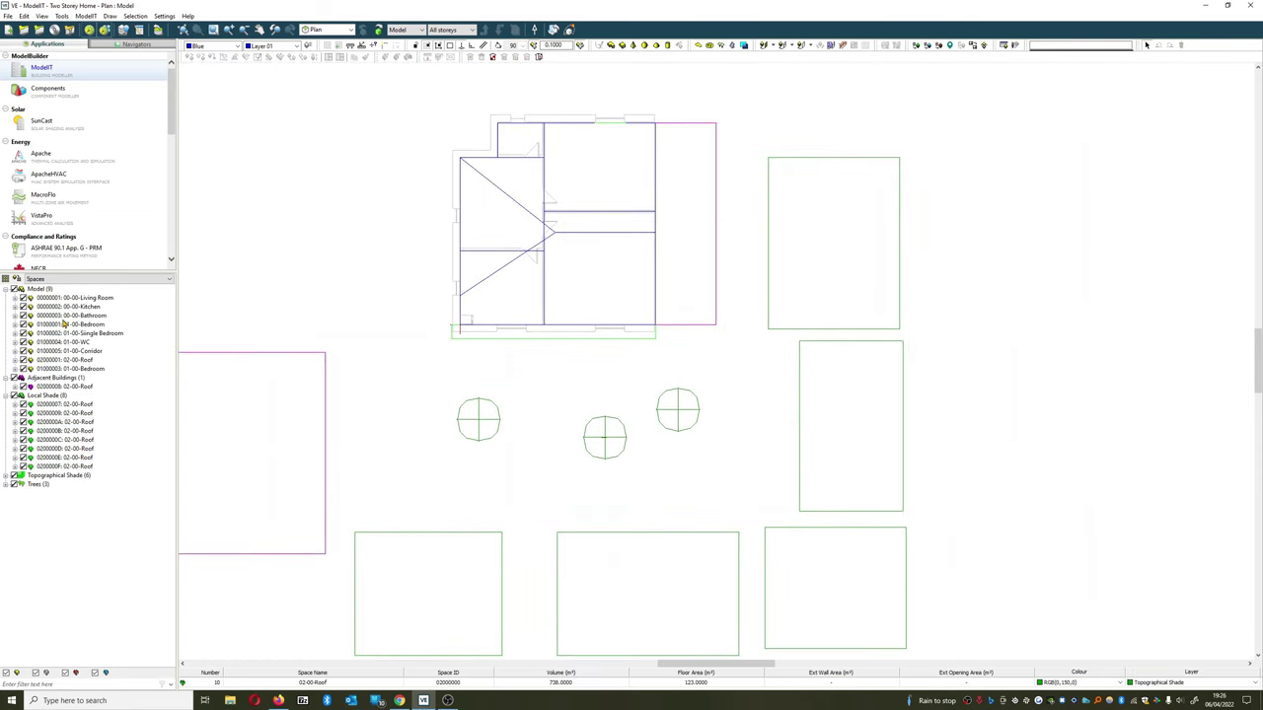
click(43, 292)
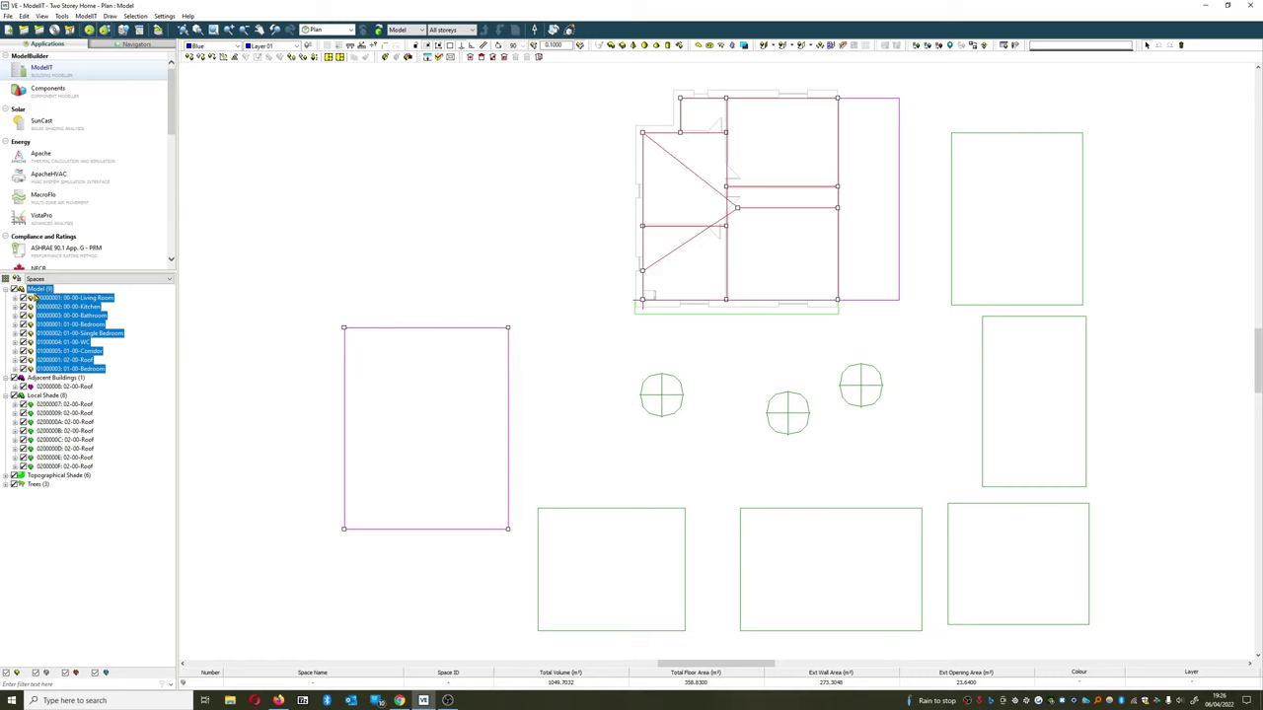
Create a new space grouping scheme named Type
click(6, 281)
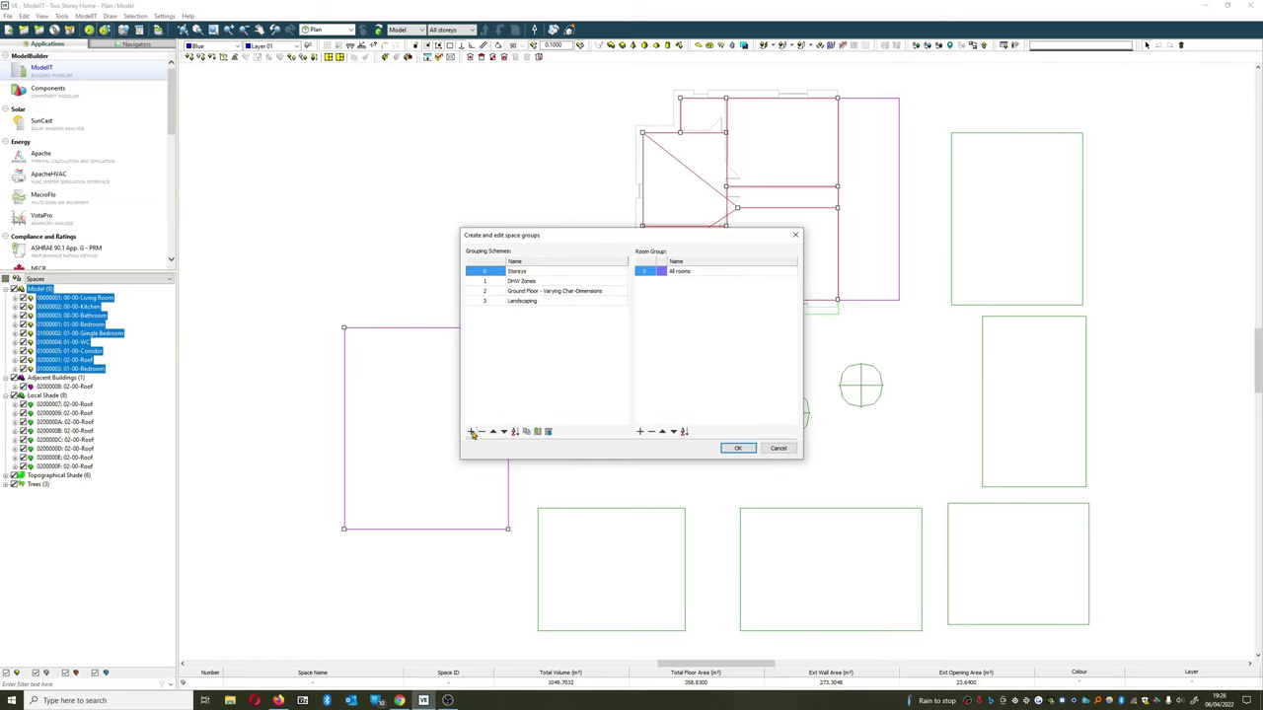
click(471, 432)
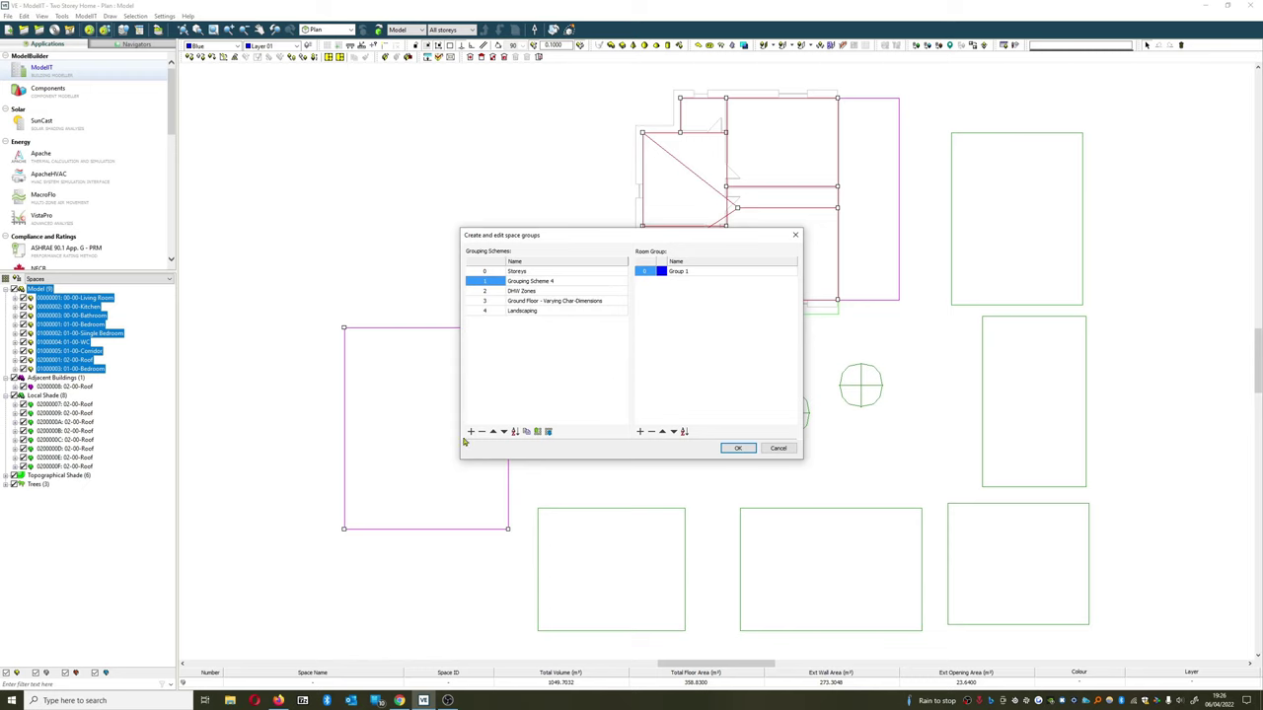
click(543, 283)
key(BackSpace)
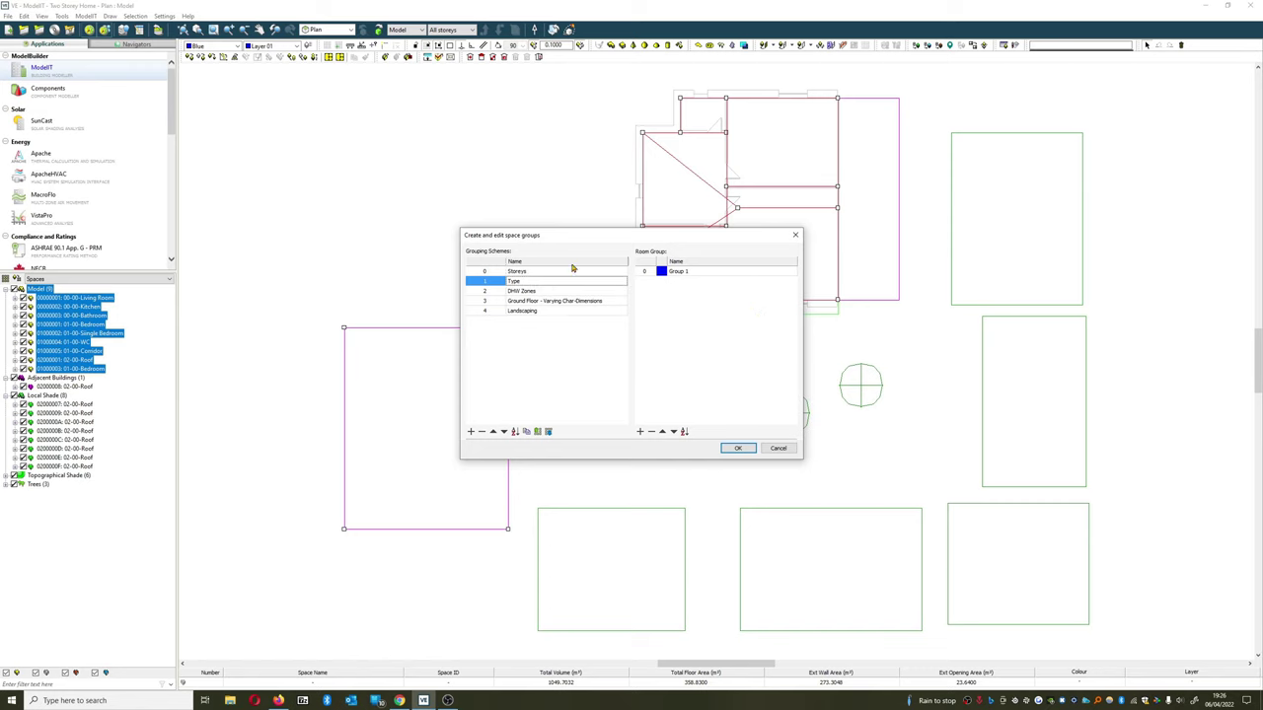
click(694, 305)
In the Type scheme, name the first room group Corridor/ Circulation and add a second group named Kitchen
click(517, 283)
double_click(702, 273)
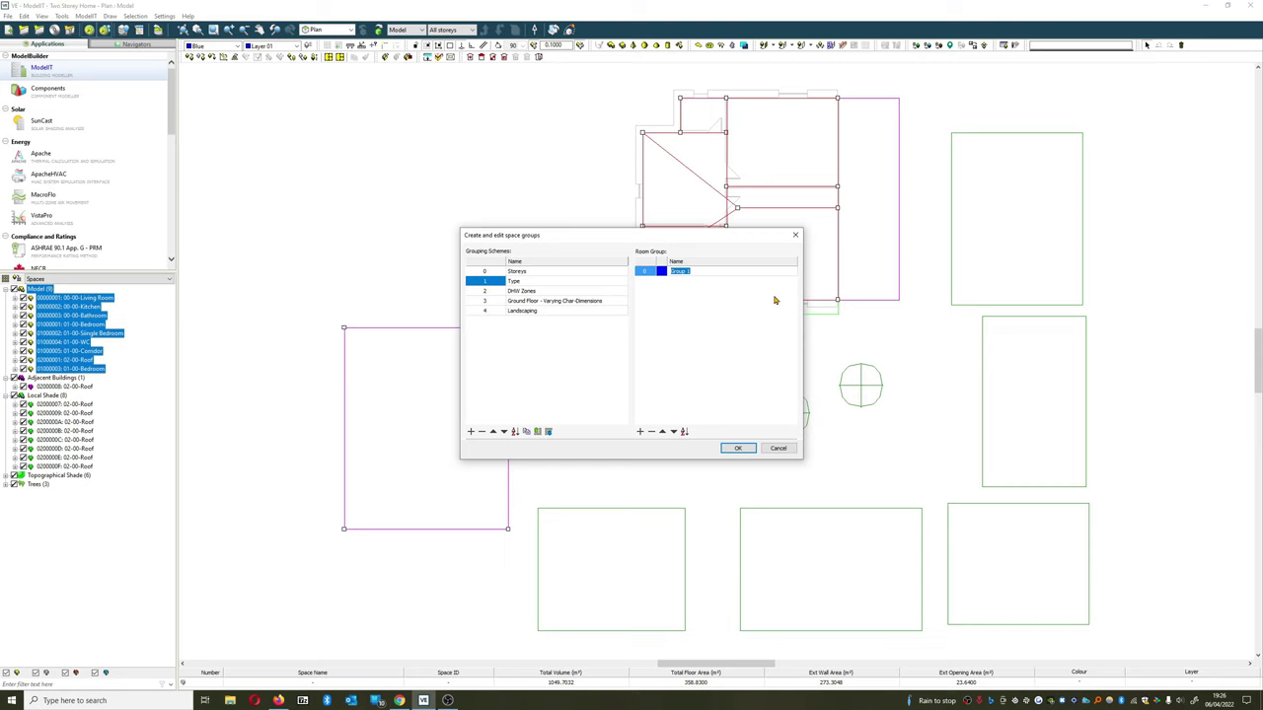
text(Corridor / Circulation)
click(640, 432)
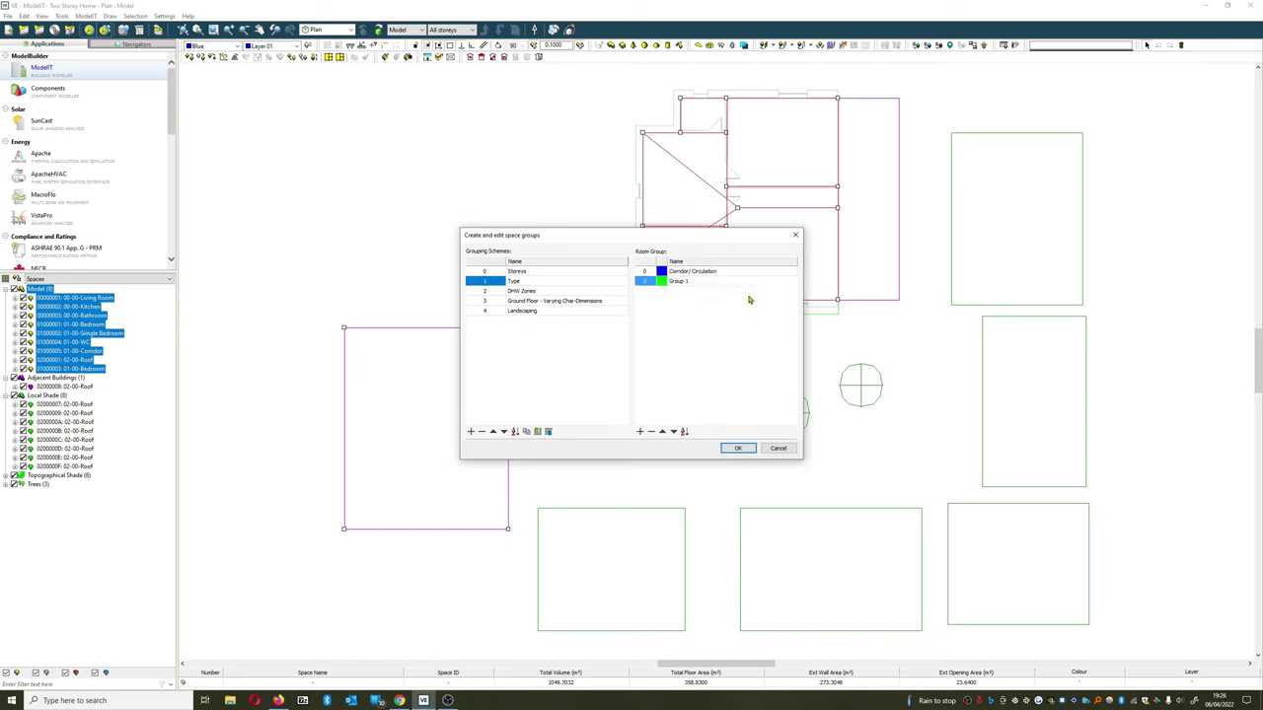
double_click(681, 282)
text(Kitchen)
Add two more room groups to the Type scheme, named Bedroom and WC/ Bathroom
click(640, 431)
double_click(704, 291)
text(Bedroom)
click(641, 431)
click(702, 302)
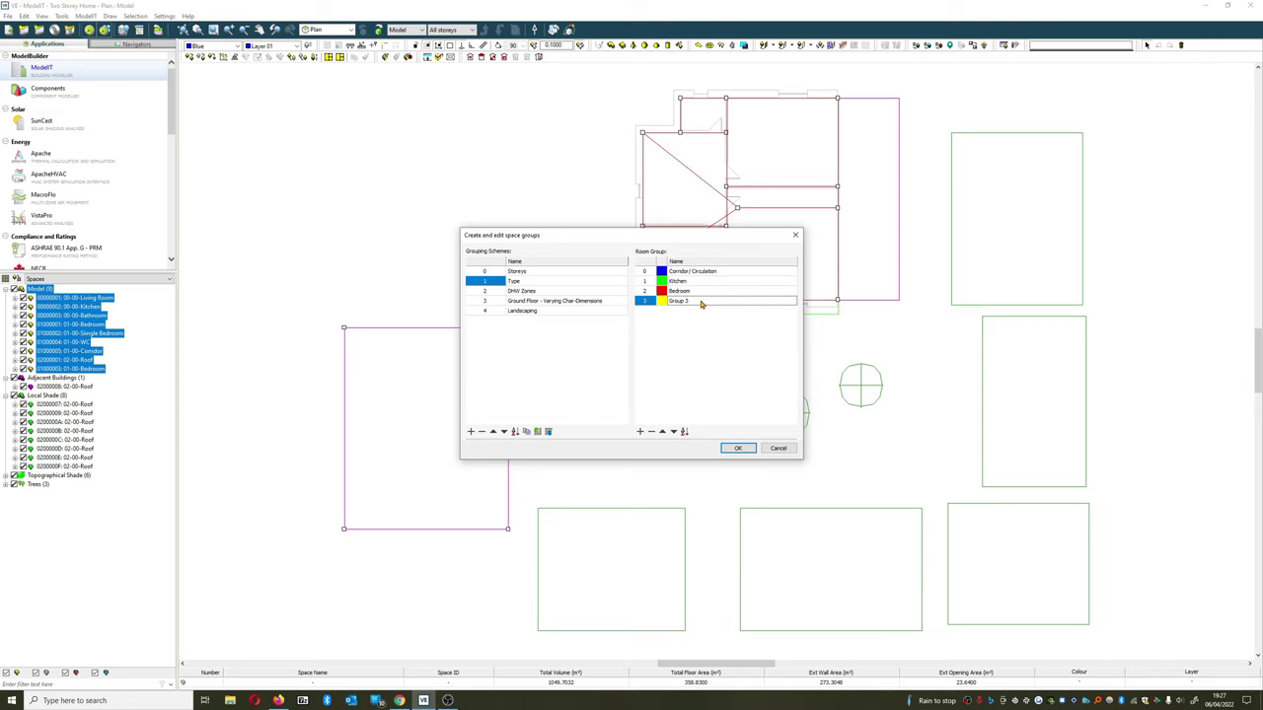
double_click(702, 304)
text(WC/ Bathroom)
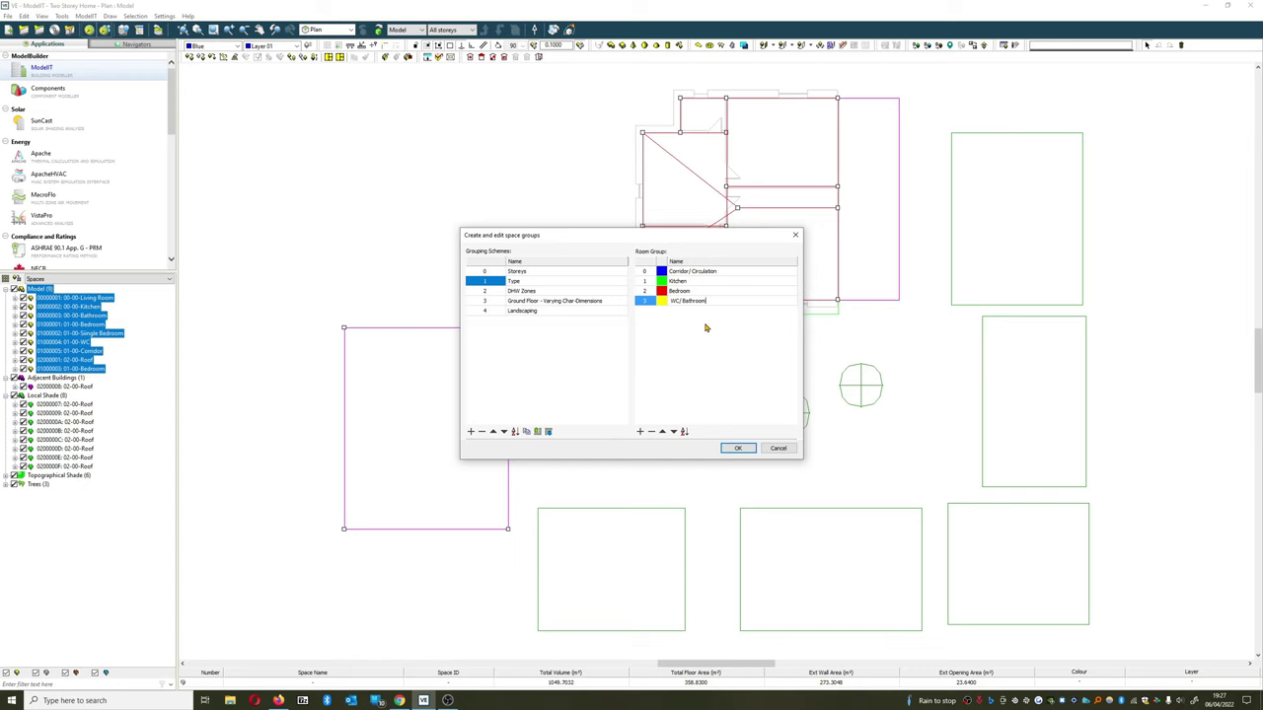
Add room groups named Lounge and Study to the Type scheme and save the space groups
click(639, 431)
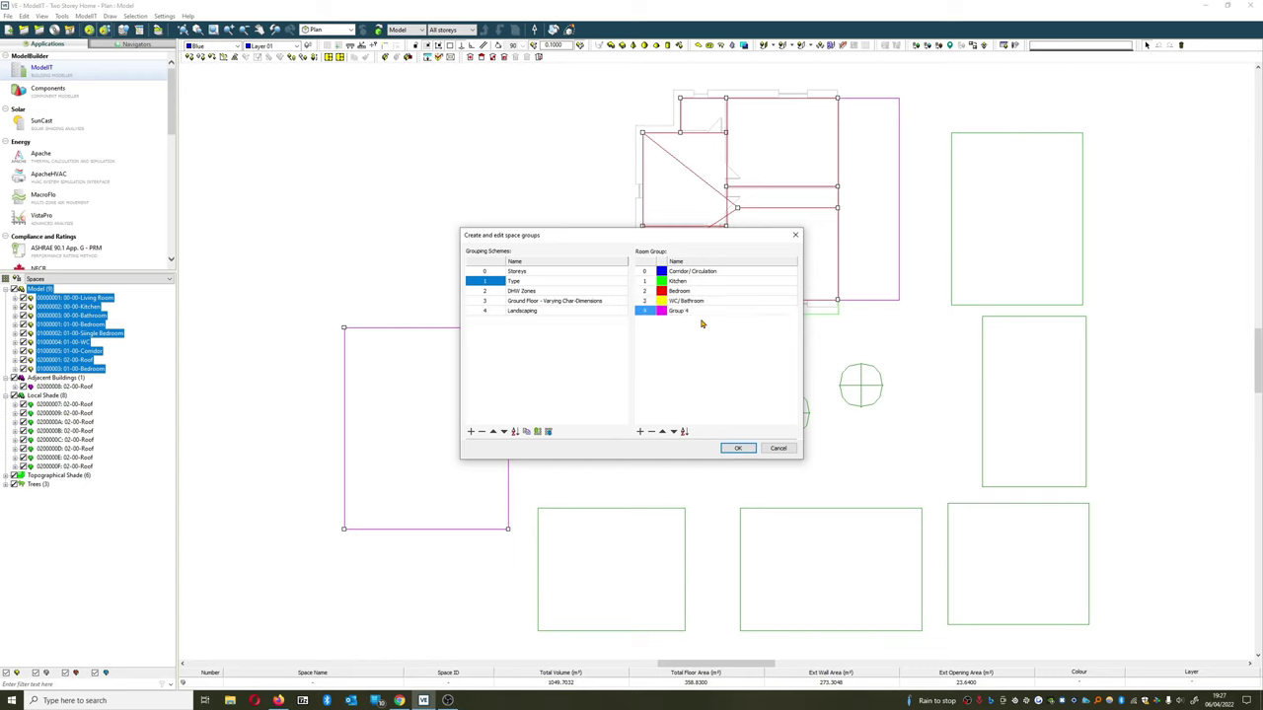
text(Lounge)
click(639, 431)
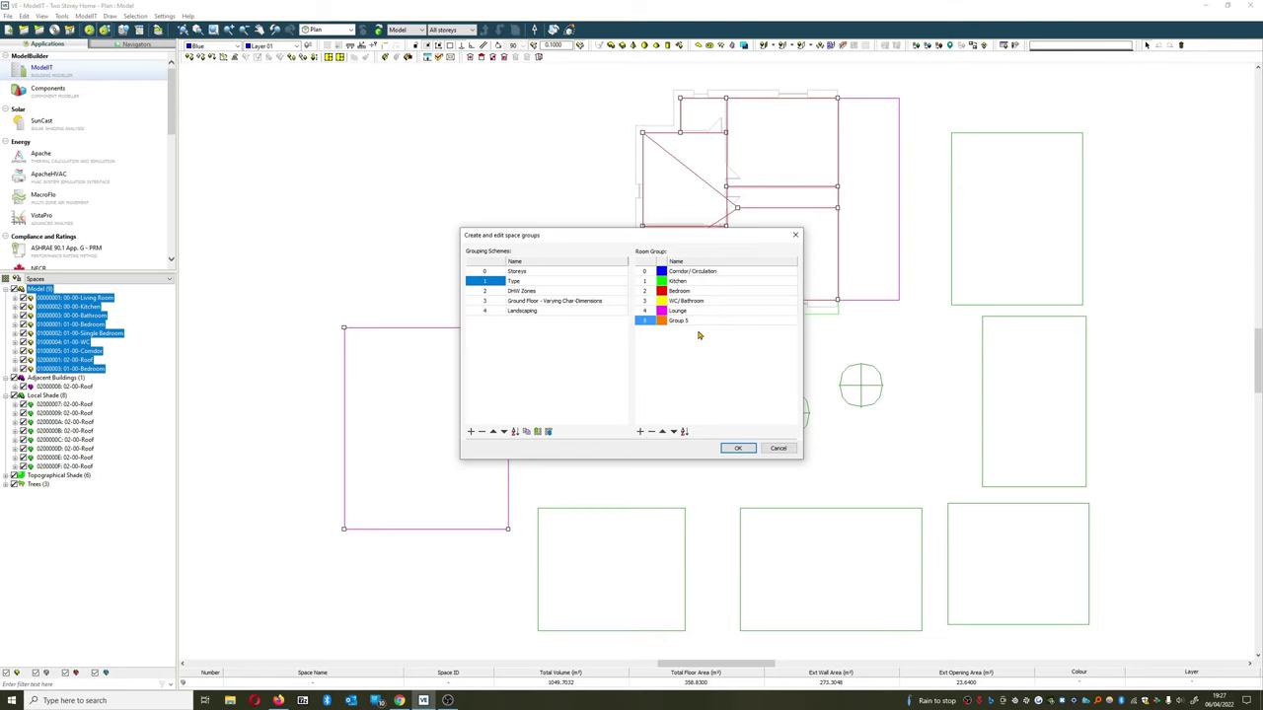
text(Study)
click(738, 448)
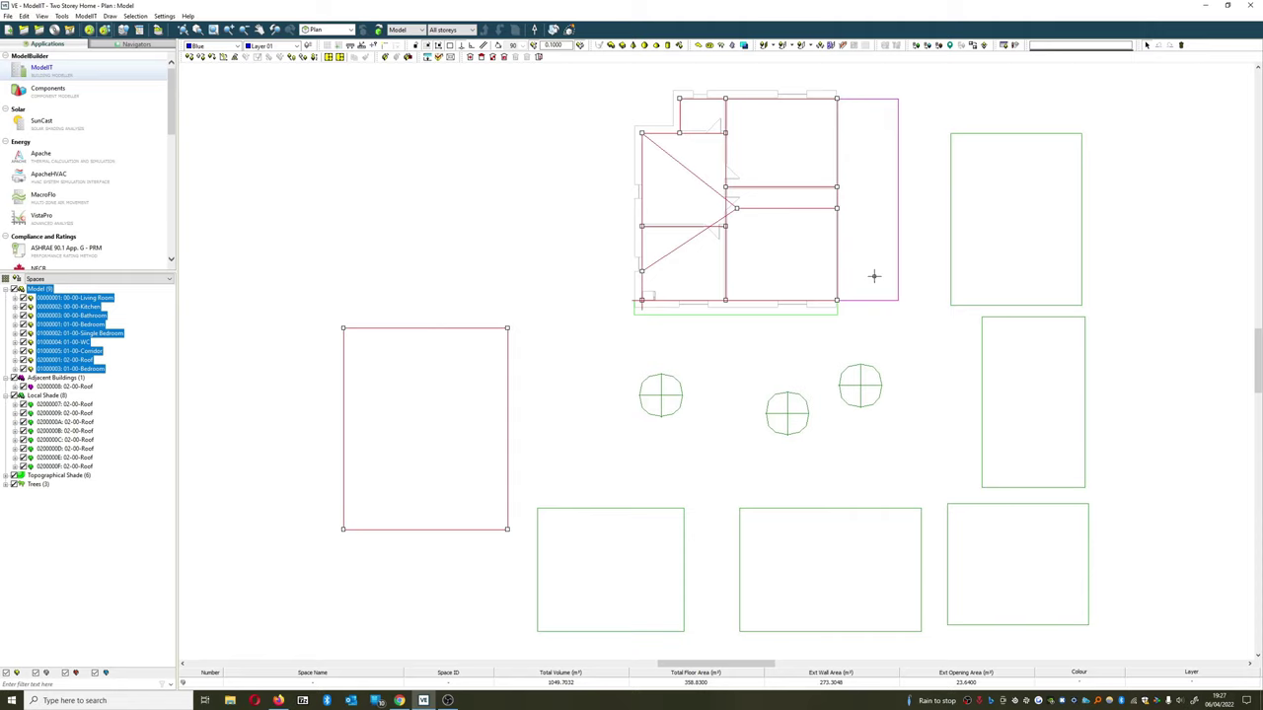
Clear the selection, list the model by the Type grouping scheme and expand the Study group
middle_drag(874, 277, 792, 359)
scroll(794, 357, up, 1)
click(831, 108)
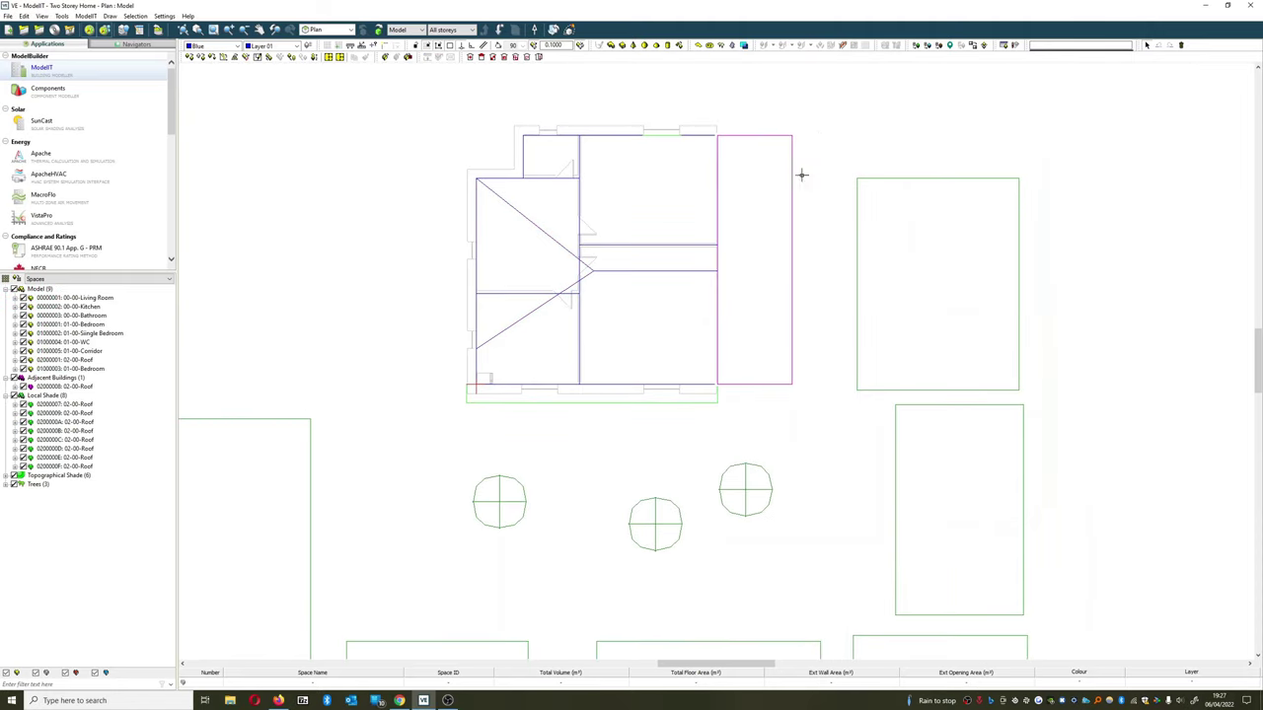
click(480, 385)
middle_drag(585, 309, 568, 343)
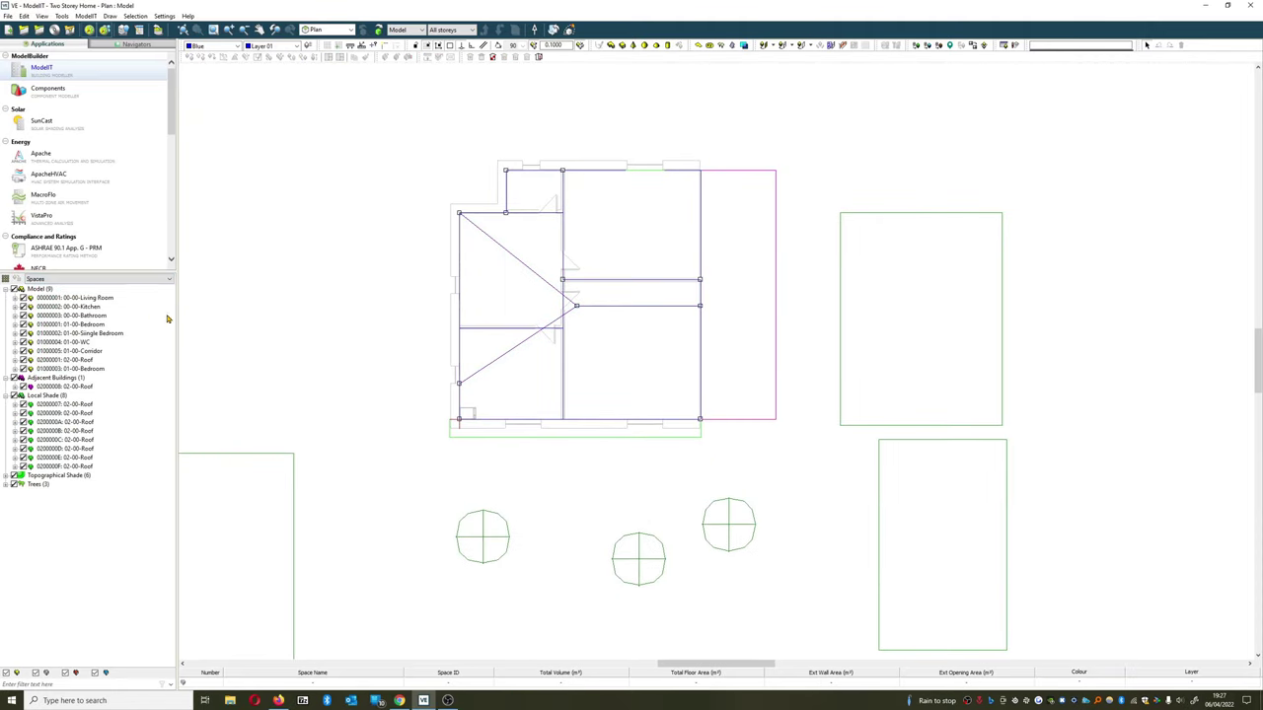
click(46, 280)
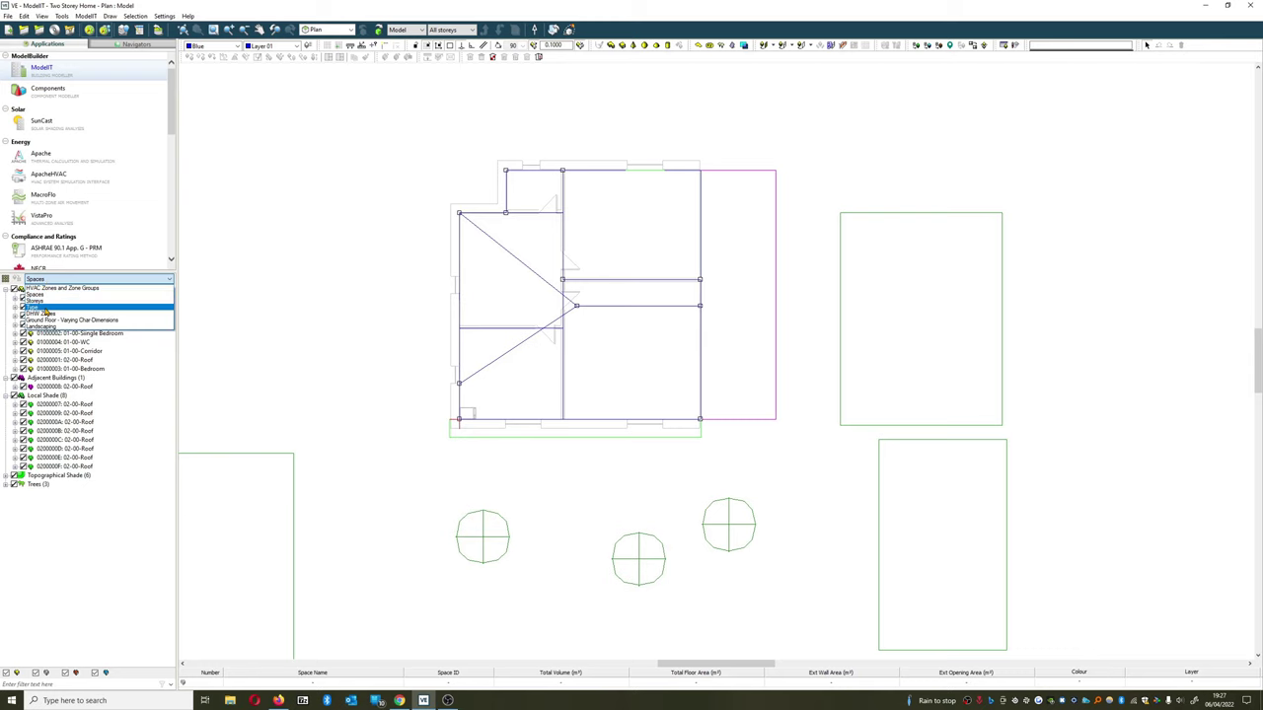
click(110, 312)
click(16, 343)
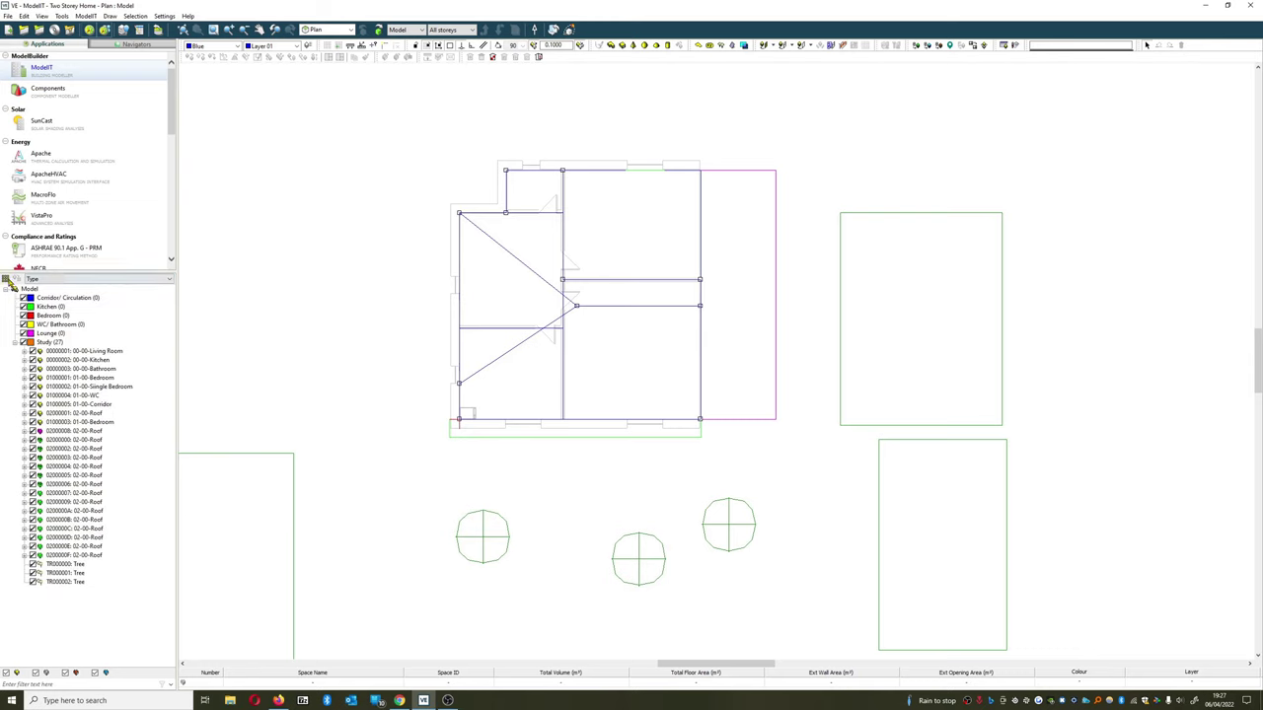
Add a room group named Other to the Type scheme and save the space groups
click(7, 280)
click(640, 432)
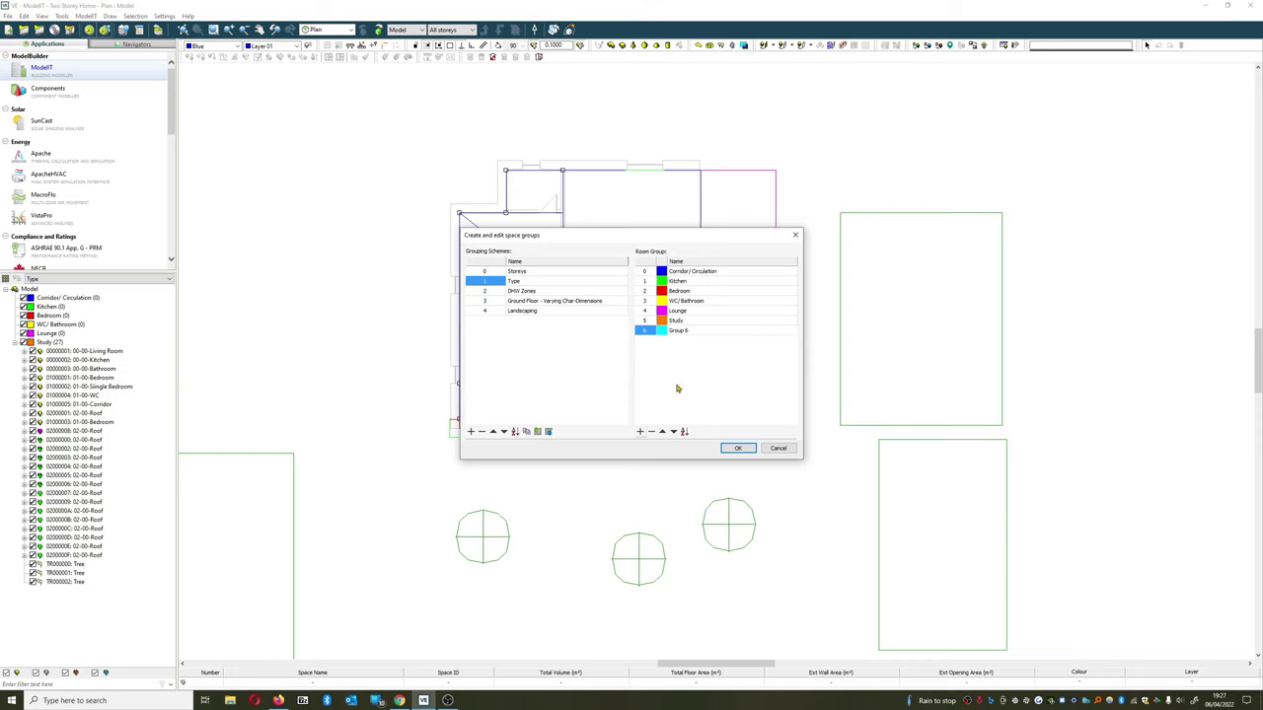
text(Other)
click(738, 448)
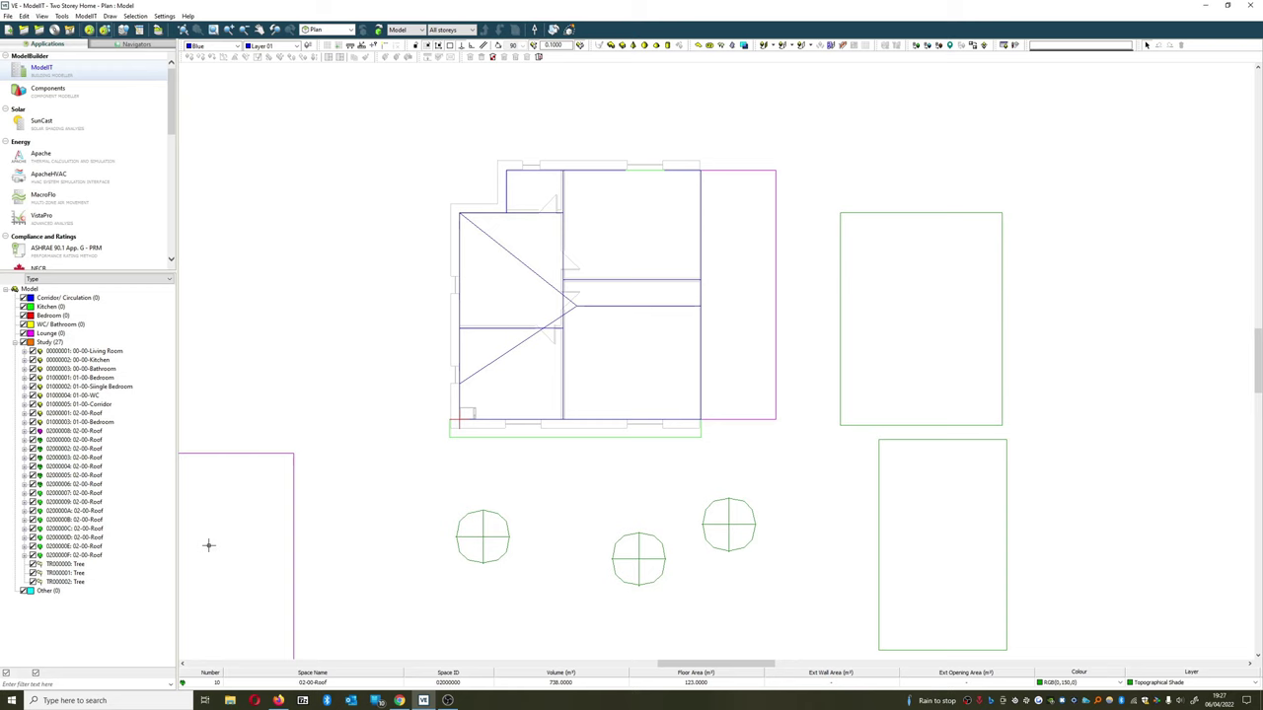
Select the adjacent building, all shade objects and the three trees within the Study group
ctrl+click(66, 582)
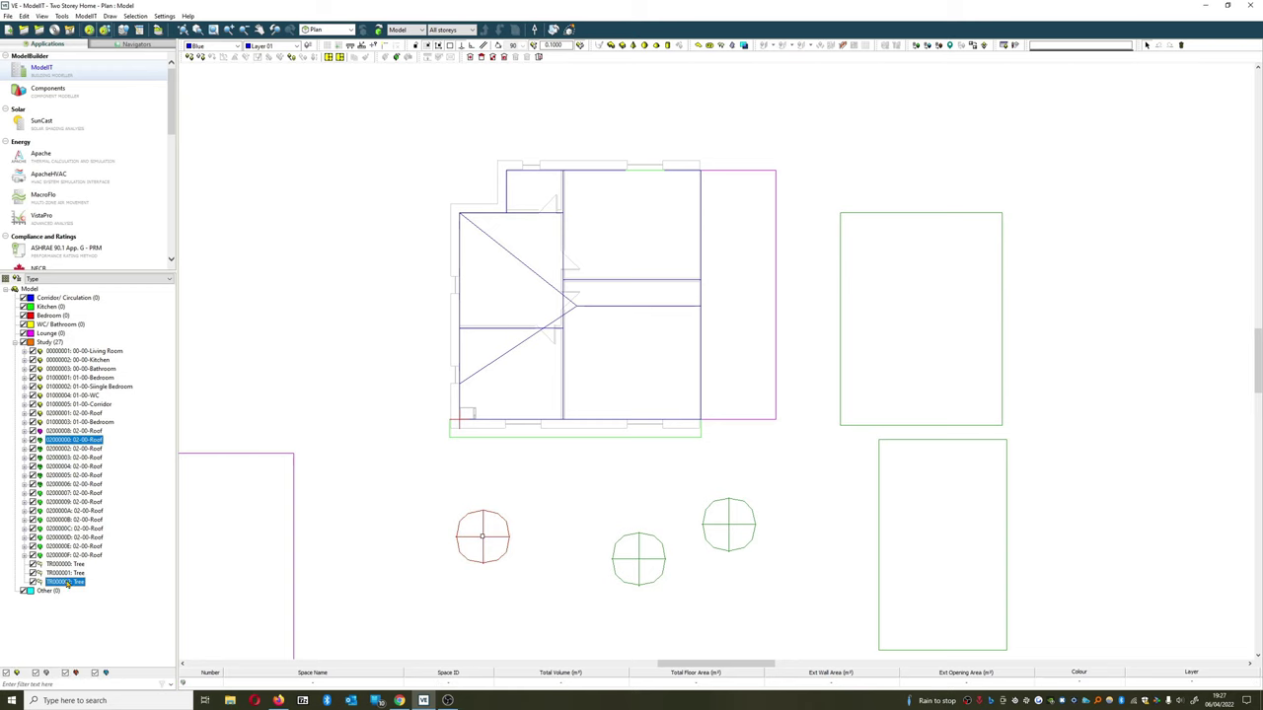
shift+click(84, 432)
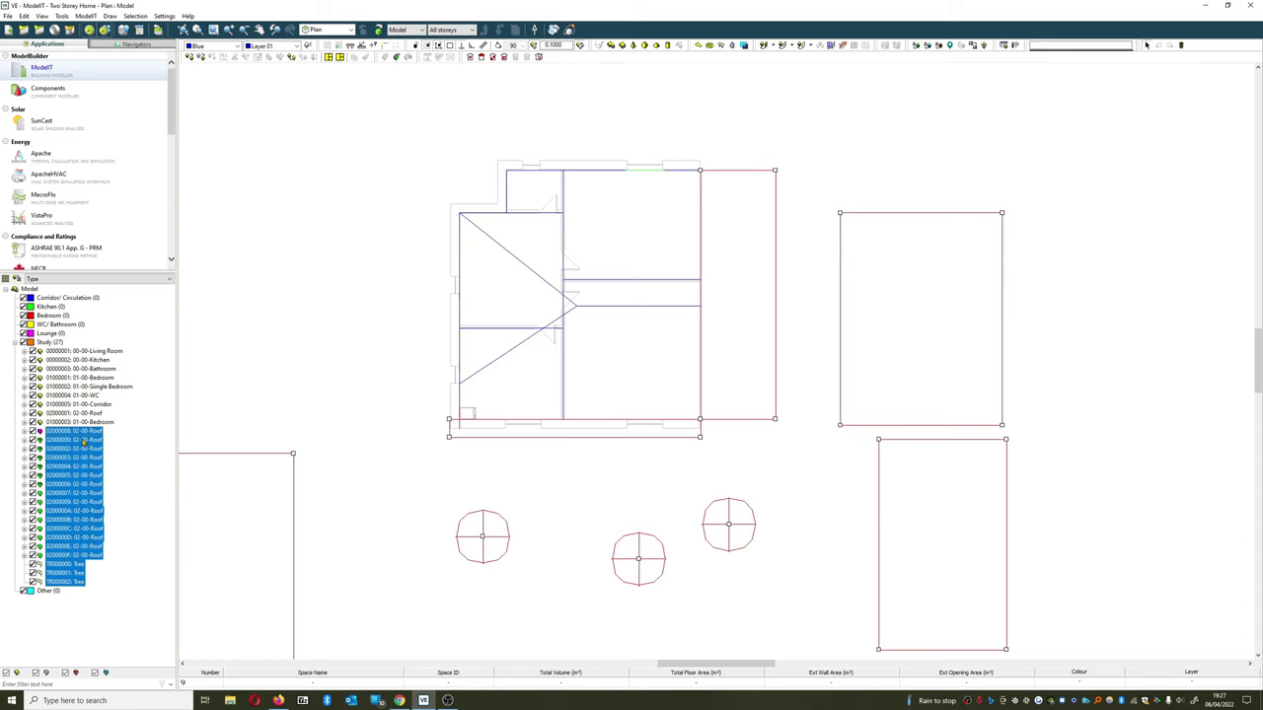
click(123, 463)
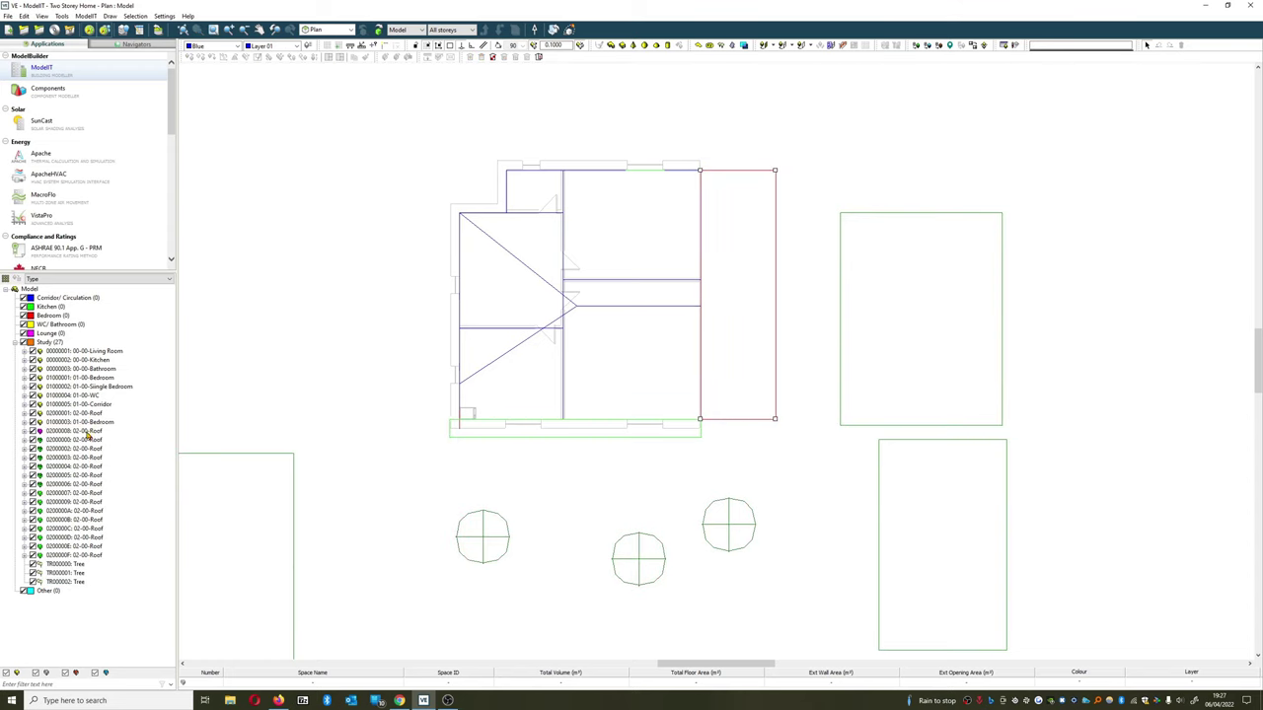
click(87, 432)
shift+click(74, 582)
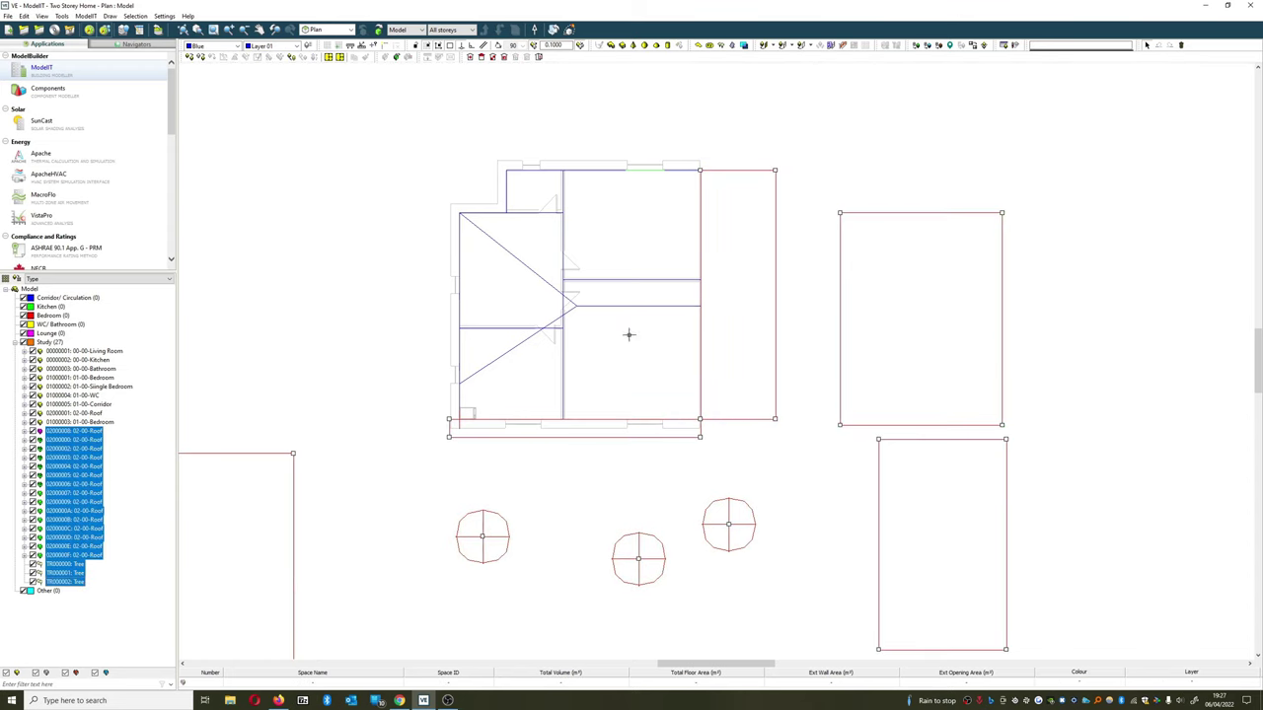
right_click(96, 474)
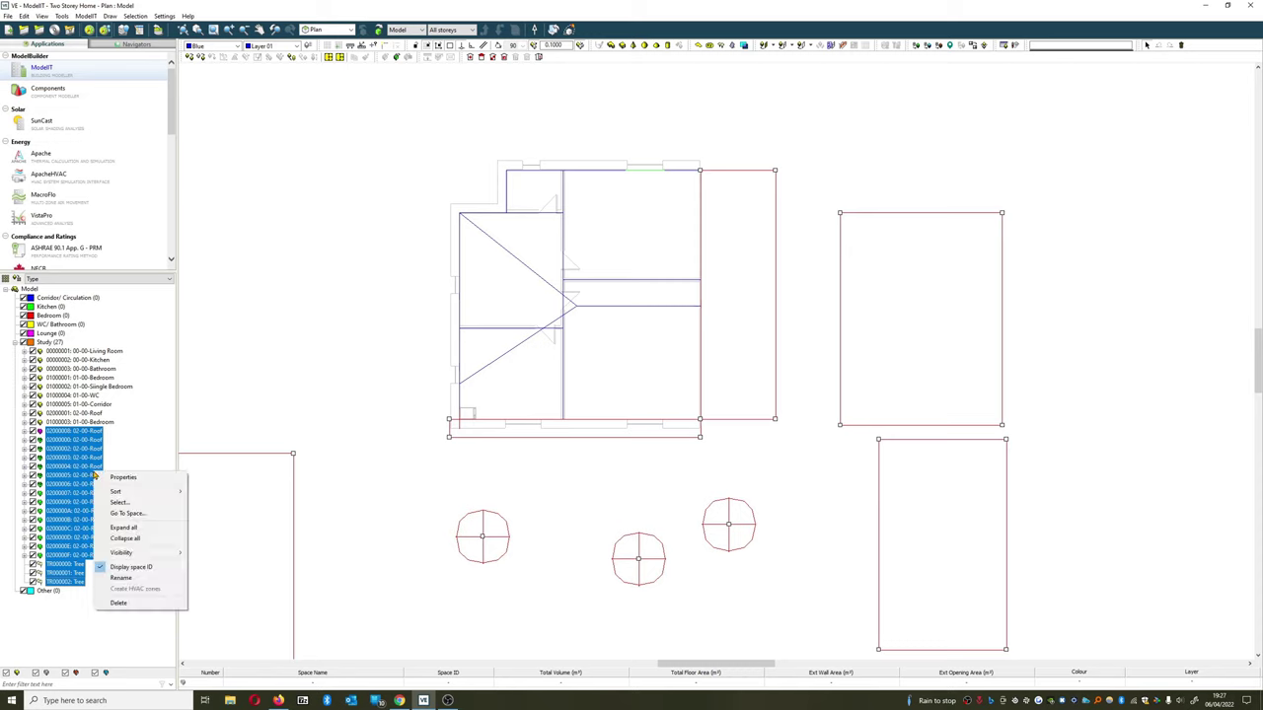
click(141, 480)
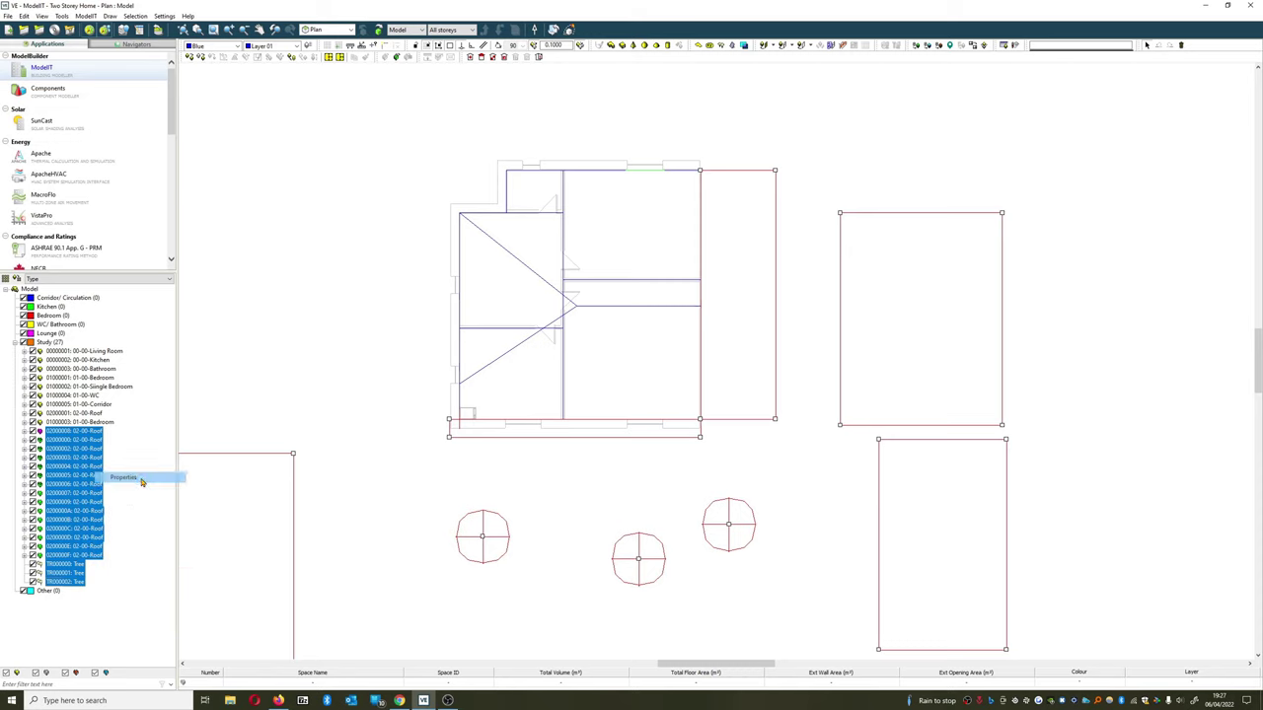
click(714, 336)
right_click(90, 484)
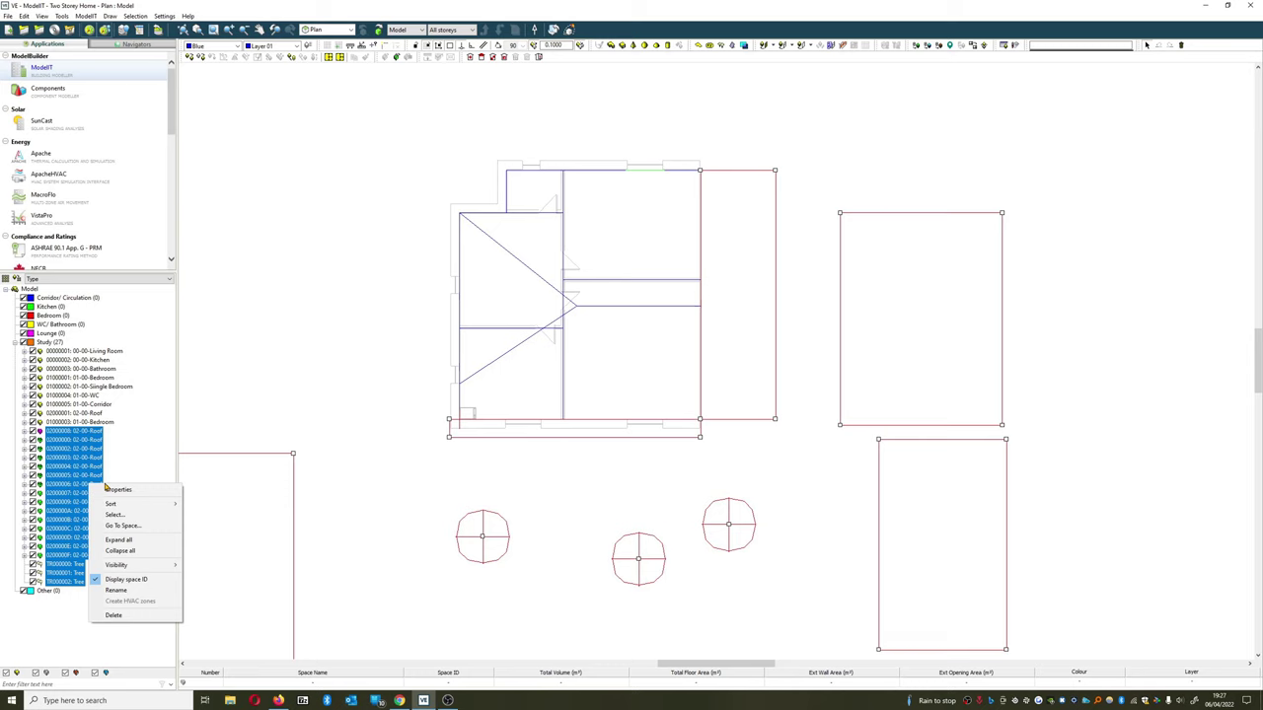
Assign the selected adjacent building, shade and tree objects to the Other group of the Type scheme
click(17, 280)
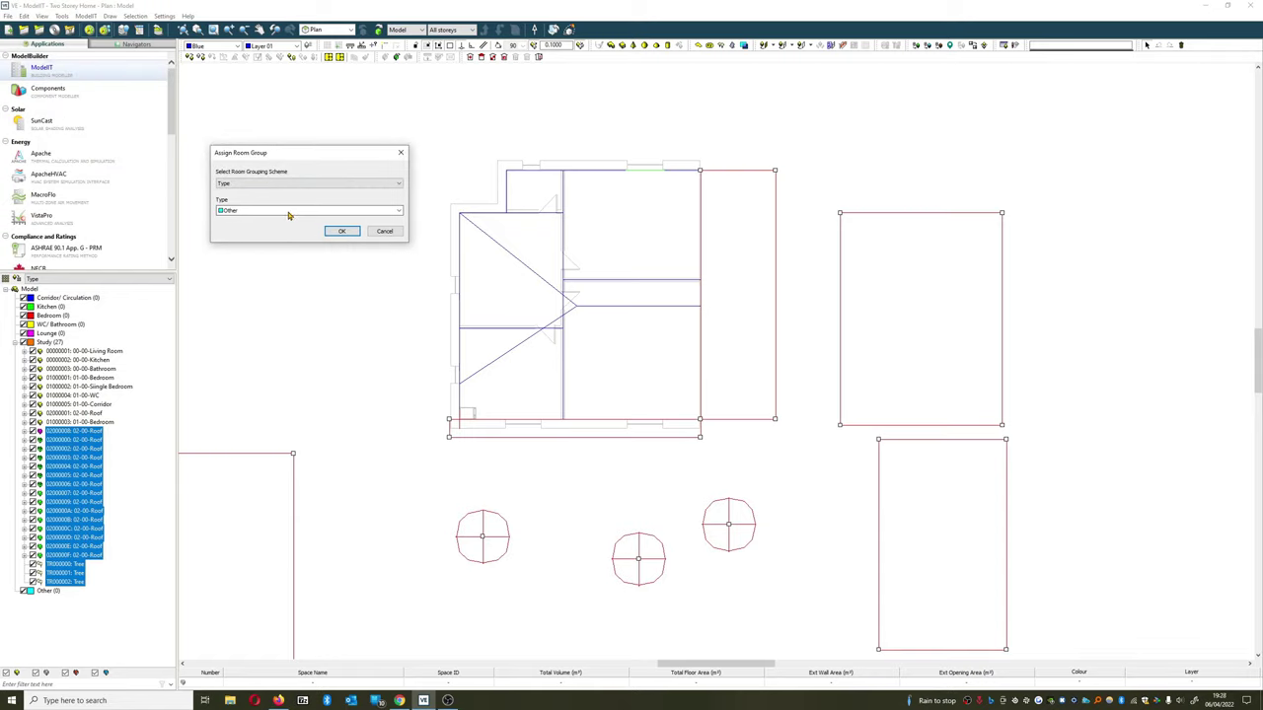
click(284, 213)
click(266, 183)
click(265, 183)
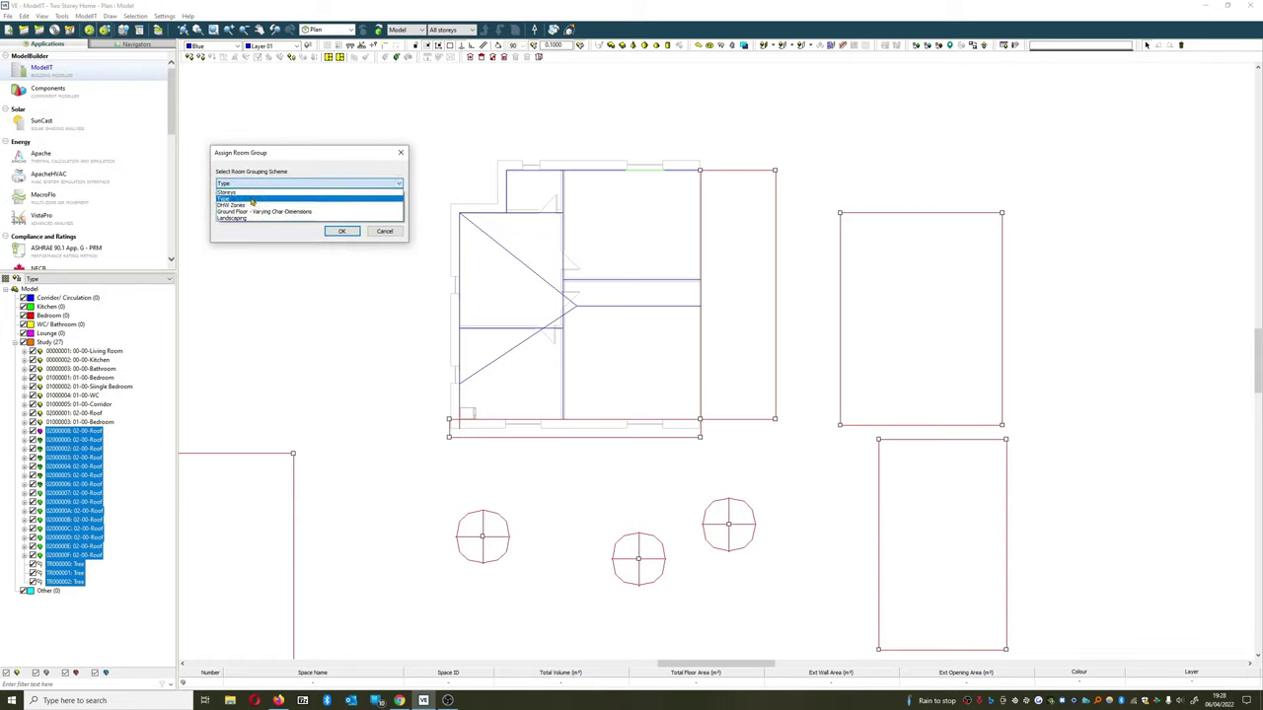
click(252, 202)
click(271, 213)
click(267, 261)
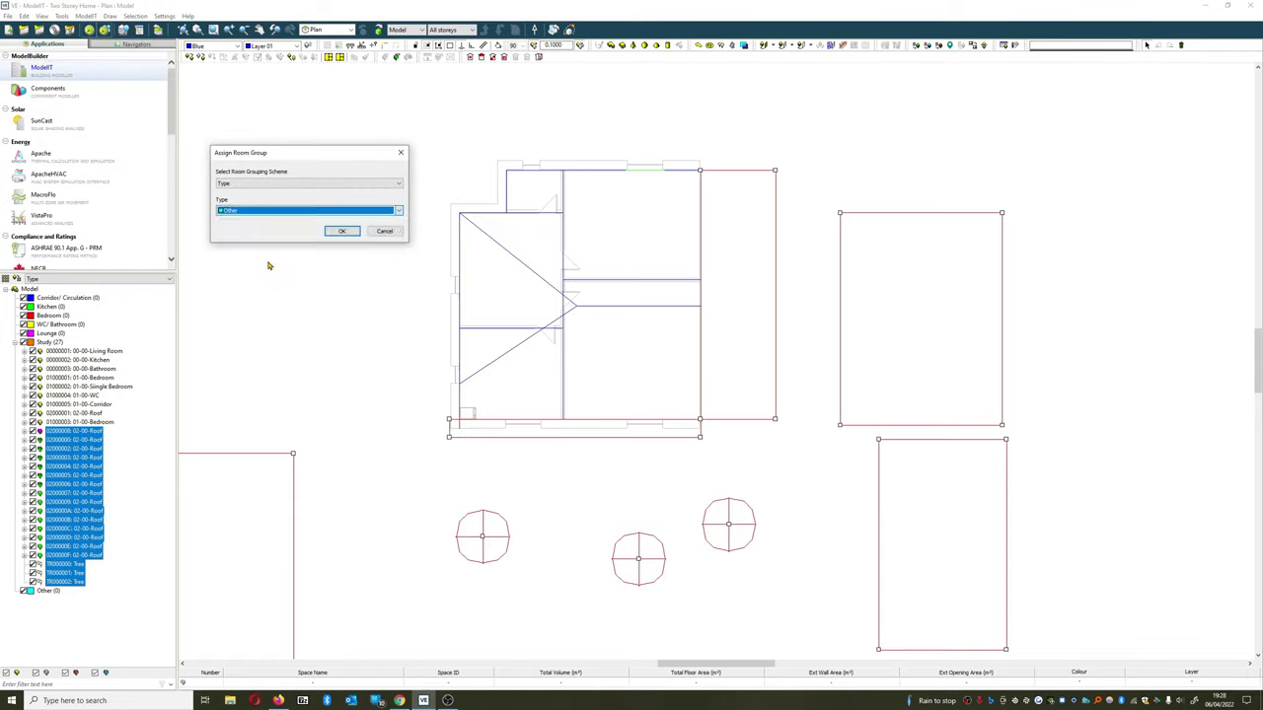
click(345, 231)
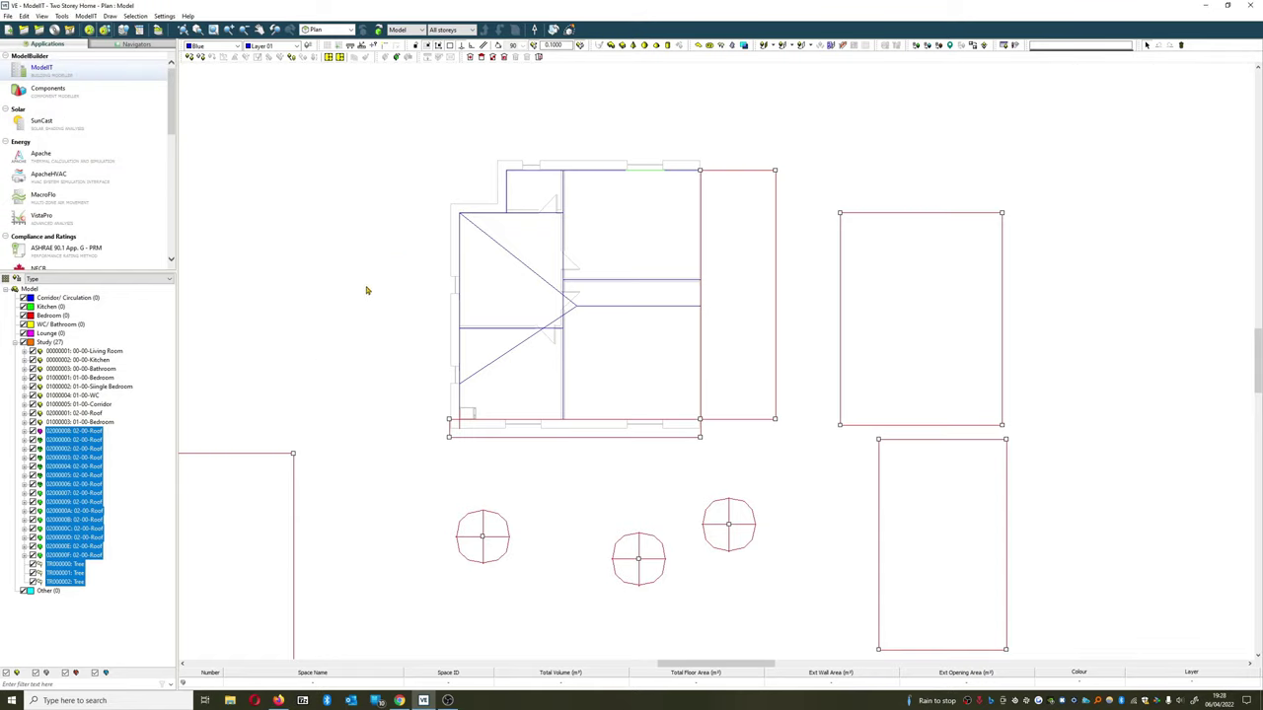
Clear the current selection and filter the model's space list by the text "bedroom"
click(116, 423)
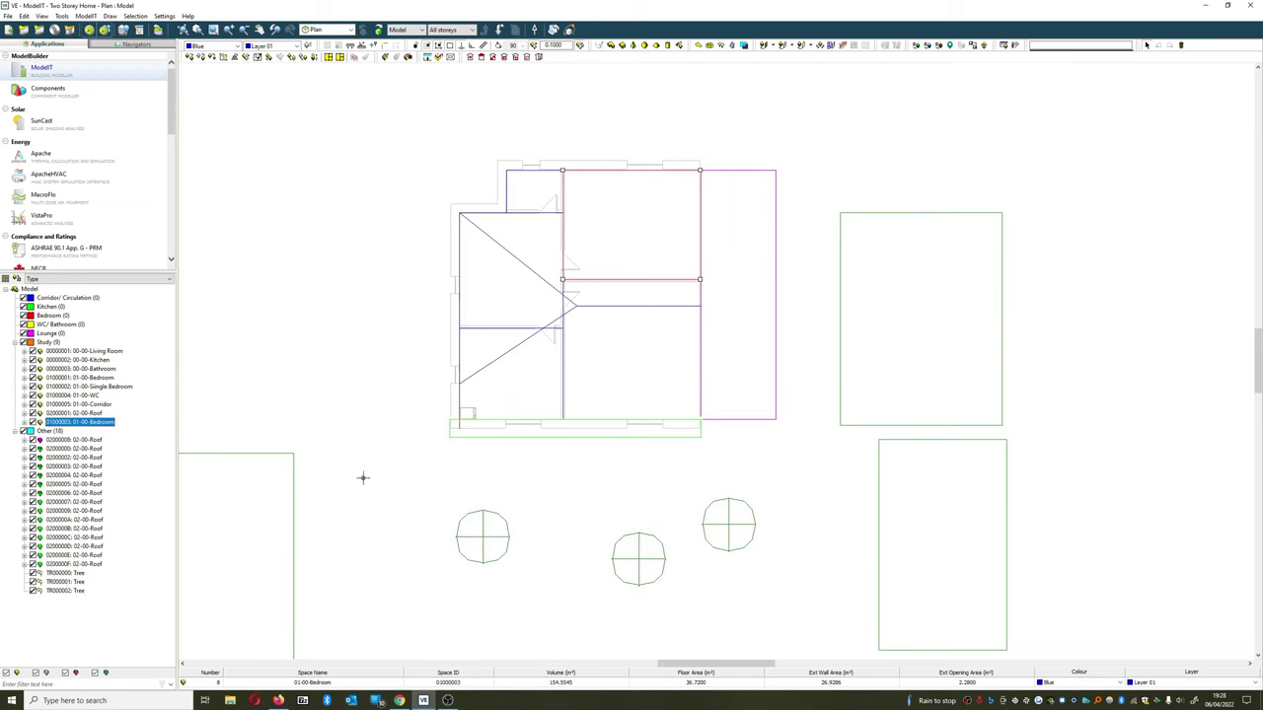
click(307, 377)
click(477, 279)
click(388, 297)
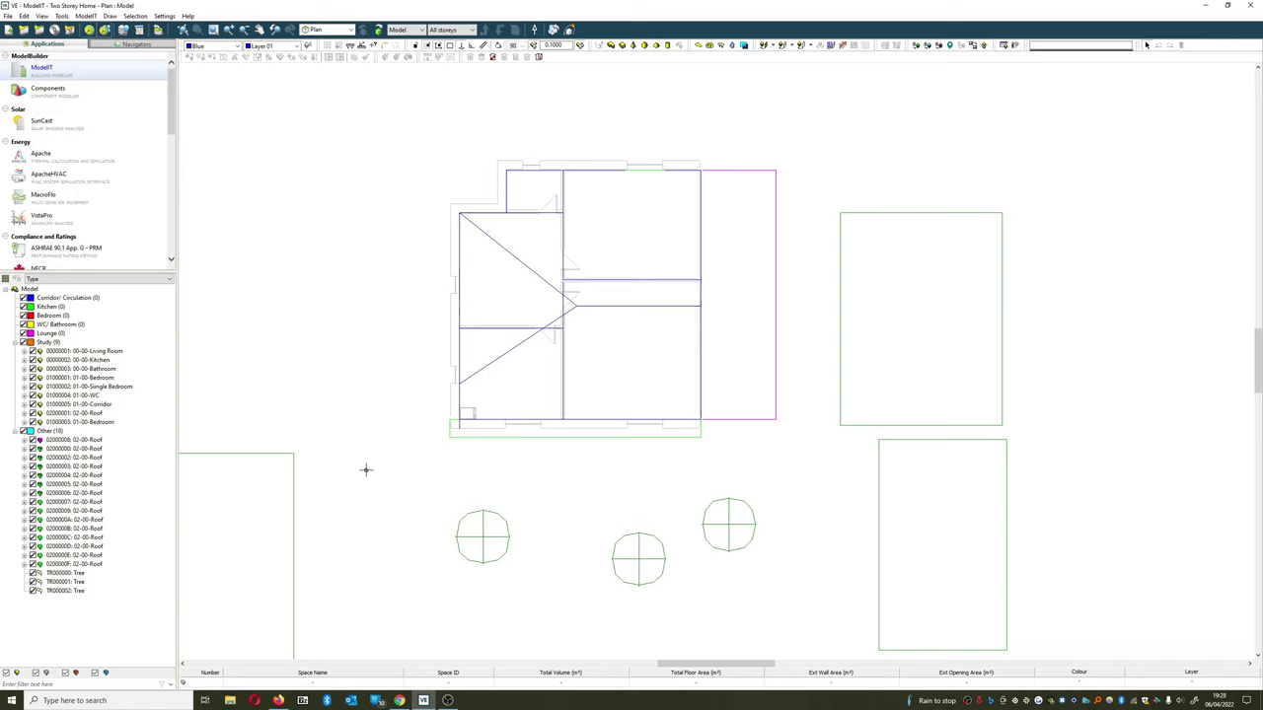
click(125, 685)
text(bedr)
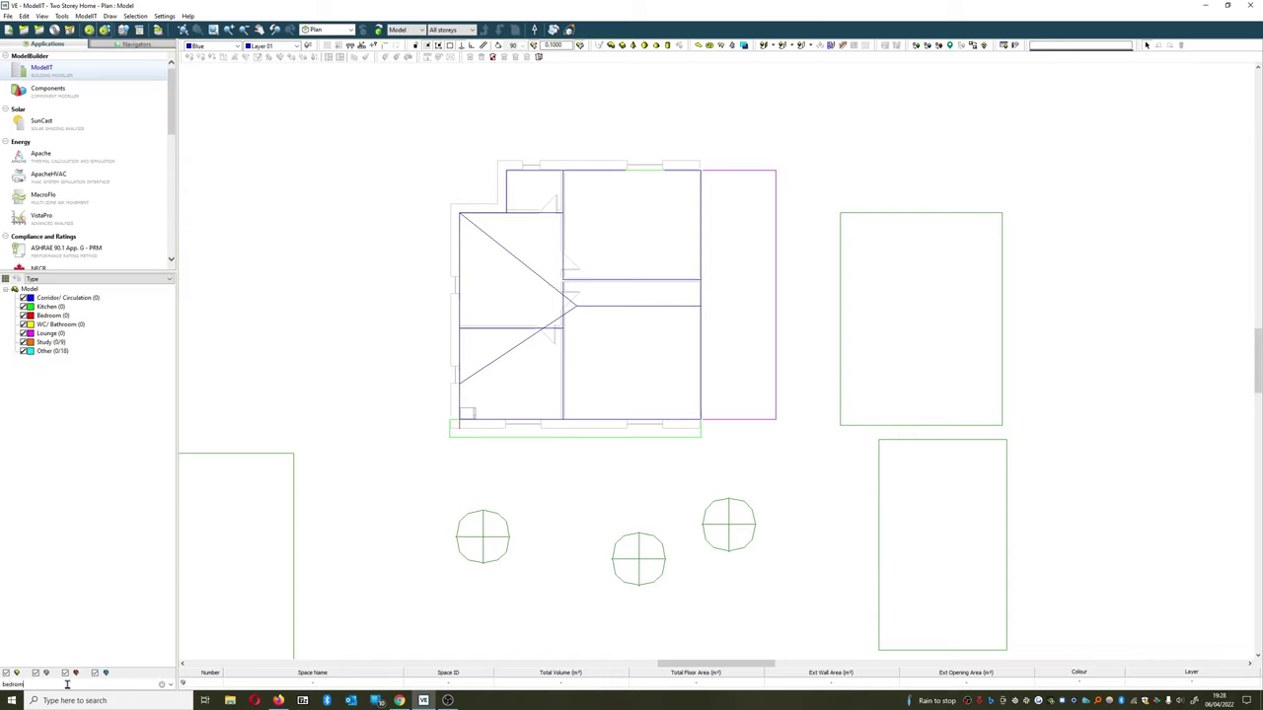
text(oom)
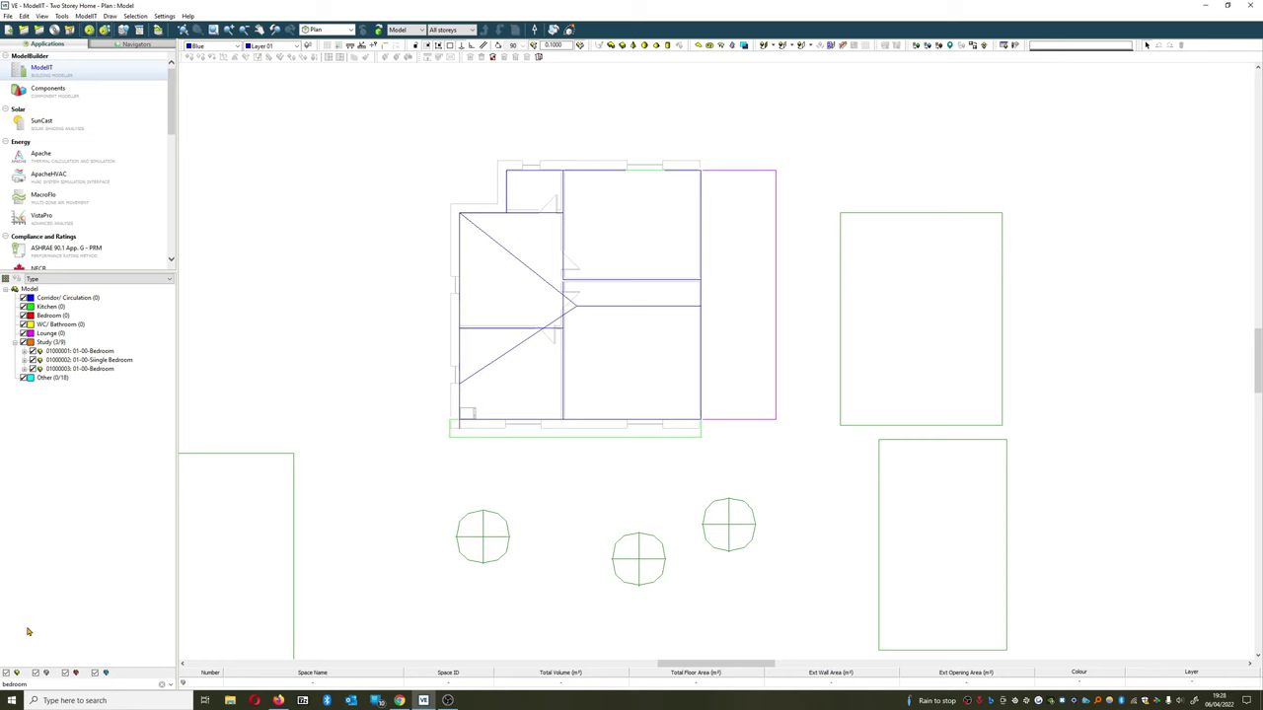
Assign the three filtered bedroom spaces to the Bedroom group of the Type scheme and clear the list filter
click(112, 369)
shift+click(96, 352)
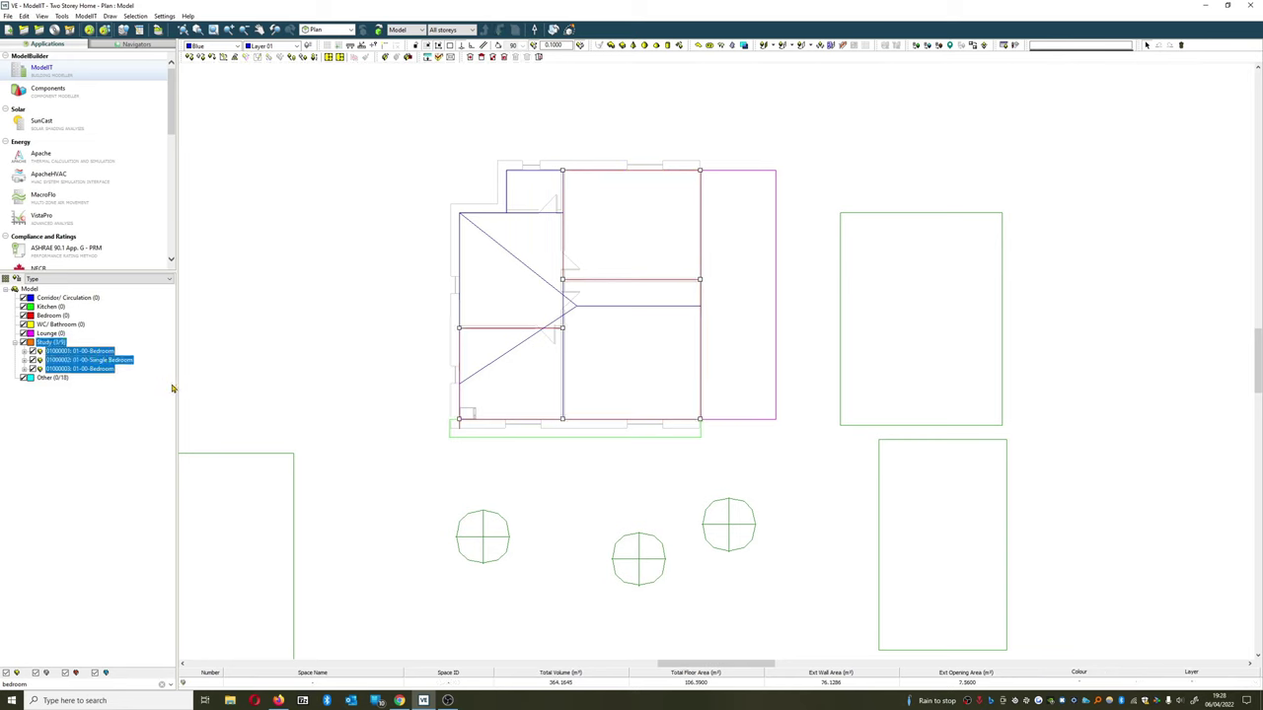
click(15, 281)
click(126, 86)
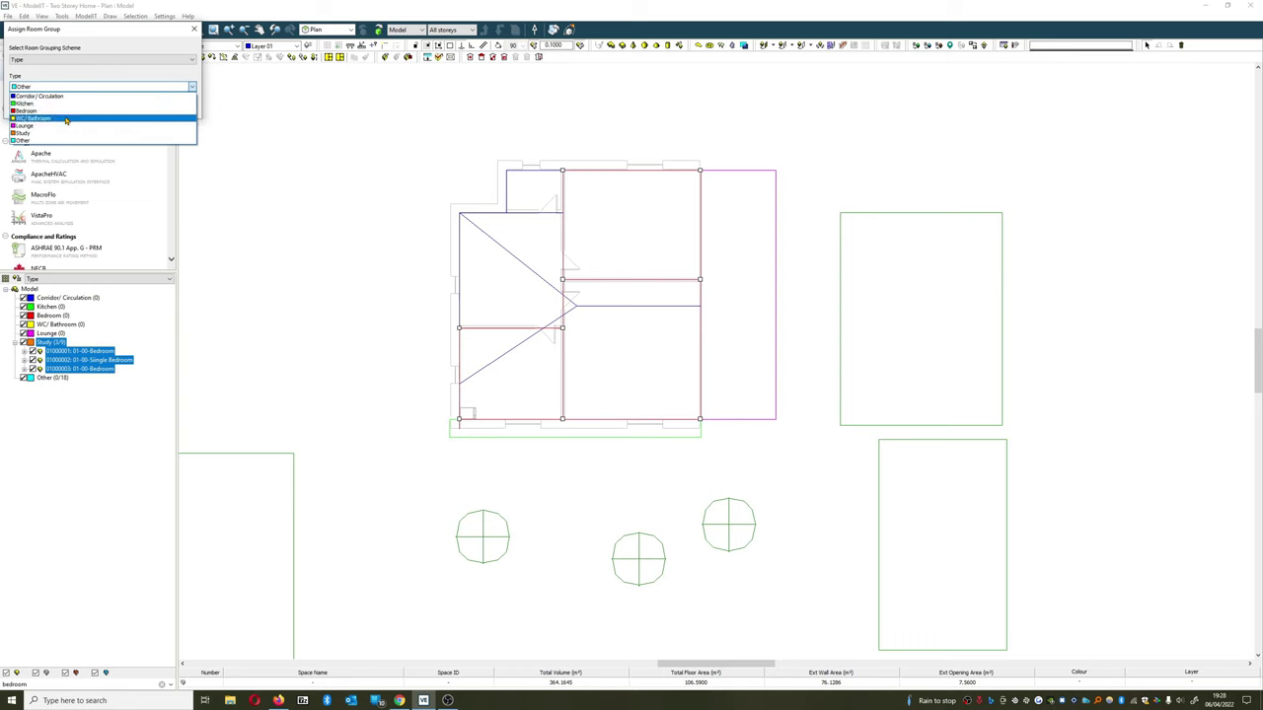
click(66, 119)
click(132, 104)
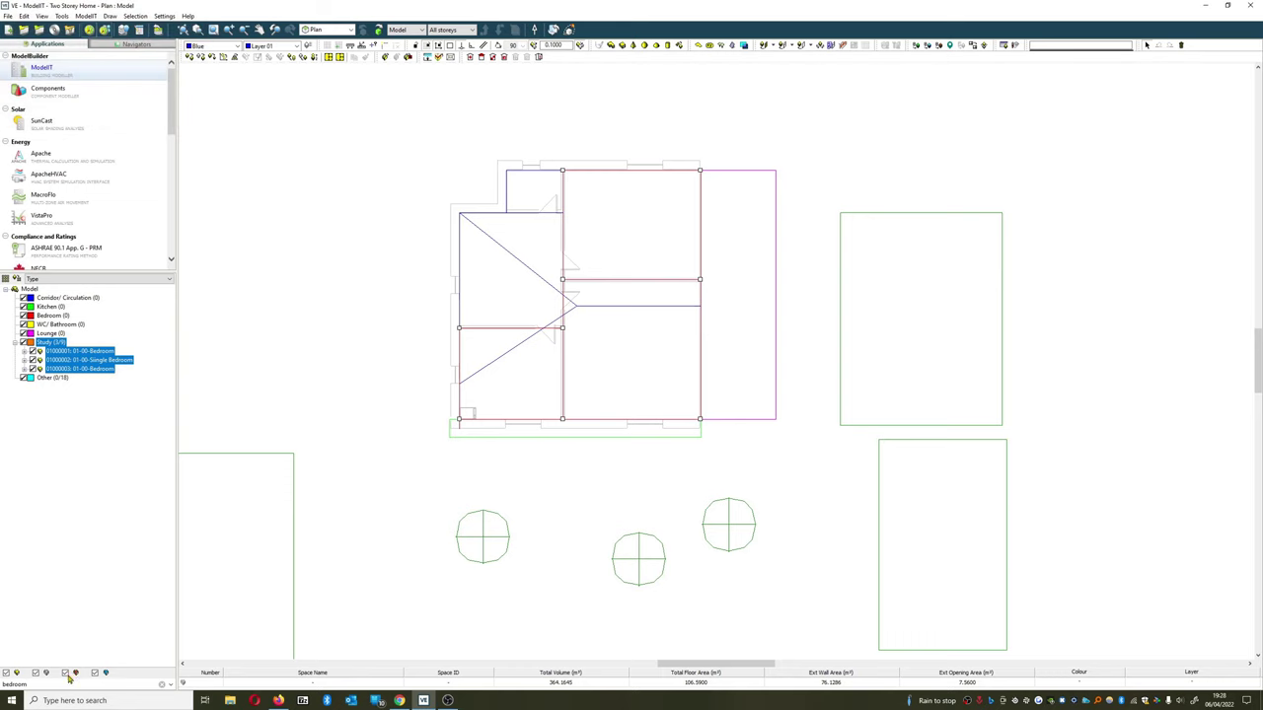
click(162, 684)
click(96, 531)
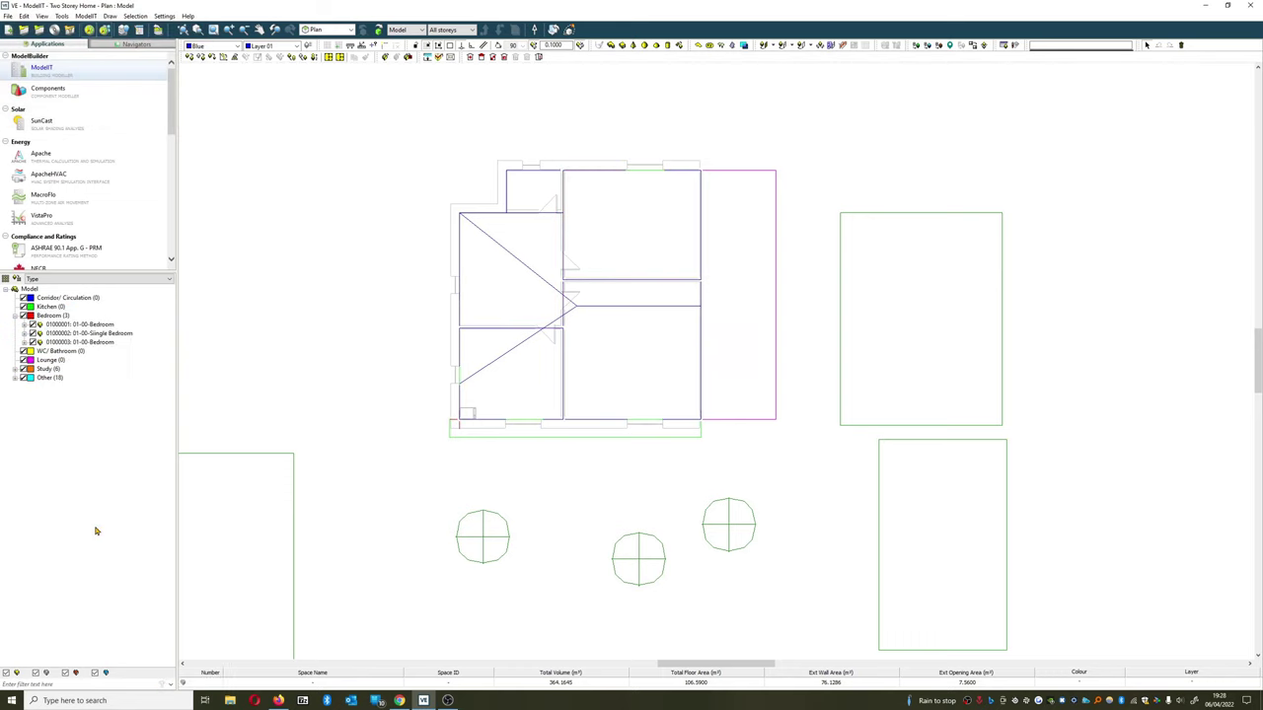
Expand the Study group and assign its 01-00-Corridor and 02-00-Roof spaces to the Corridor/ Circulation group
click(16, 369)
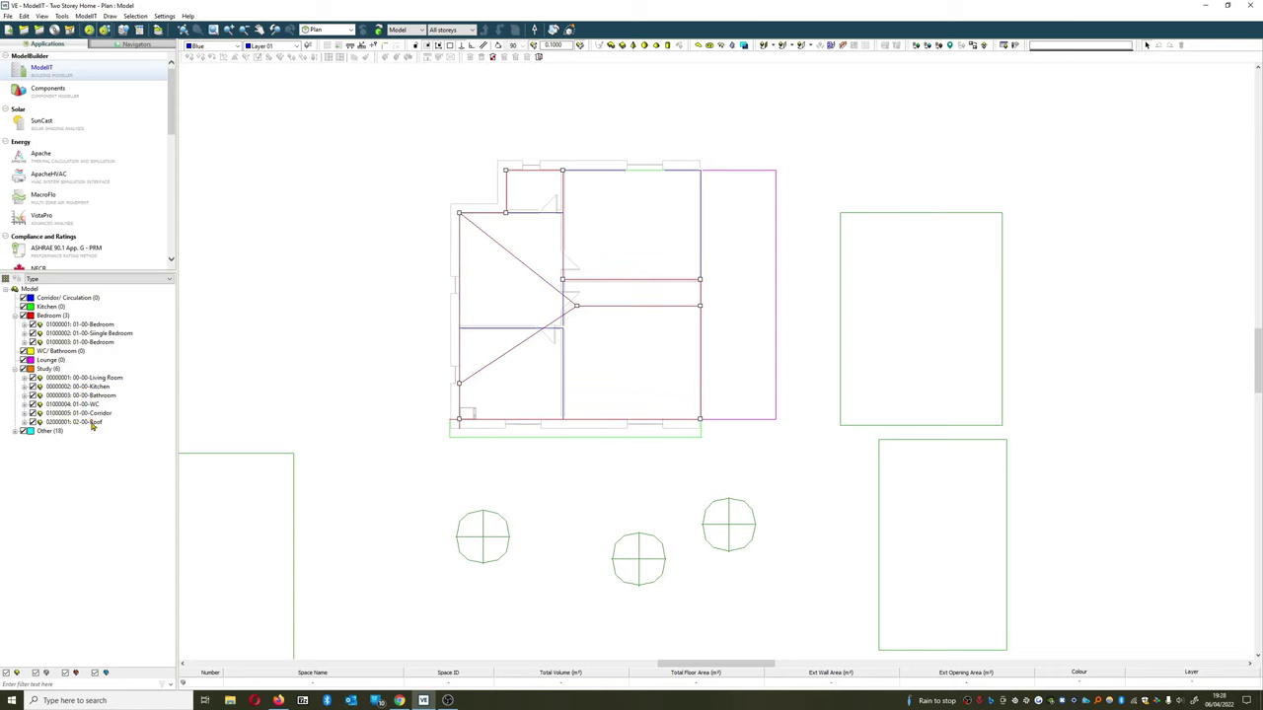
click(87, 422)
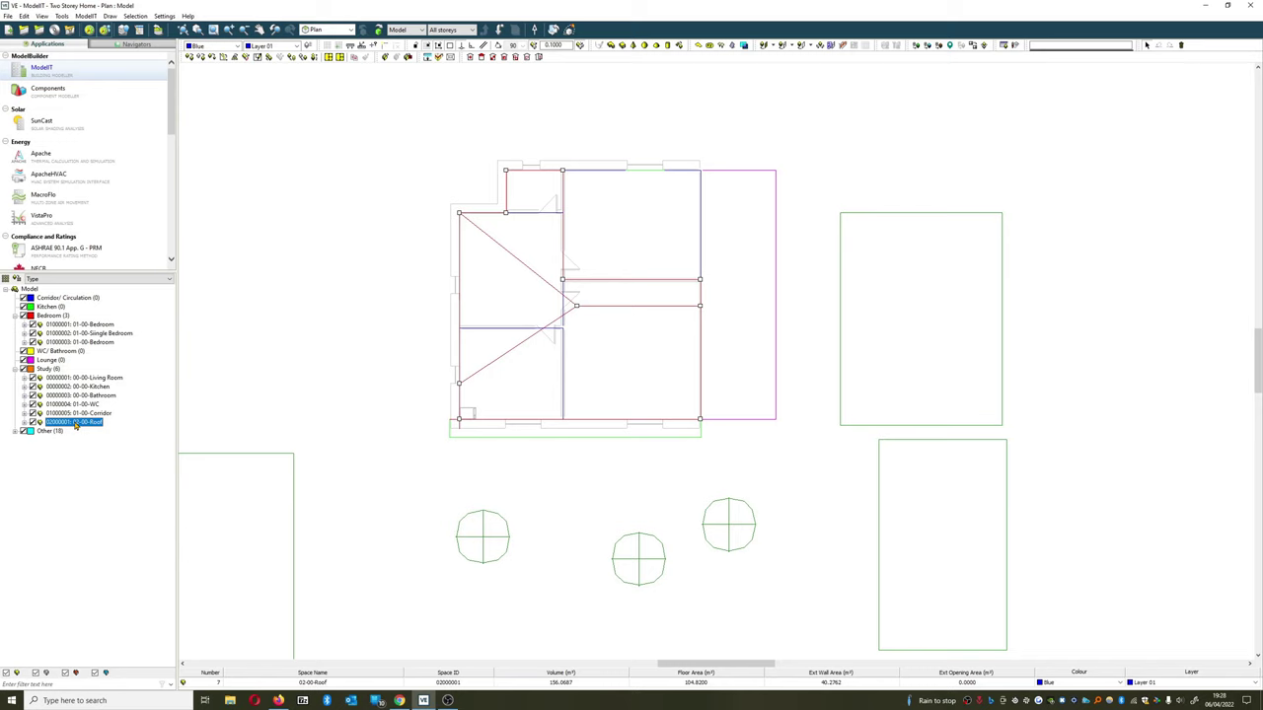
click(17, 281)
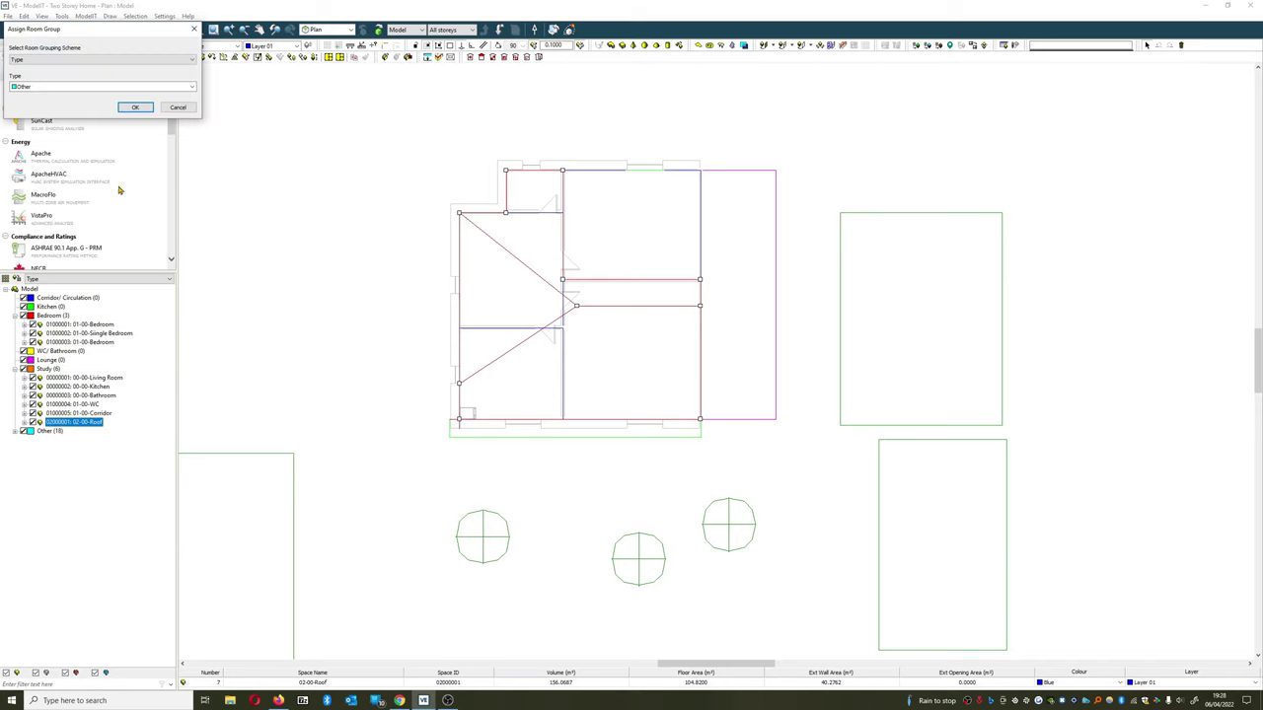
click(173, 108)
ctrl+click(107, 414)
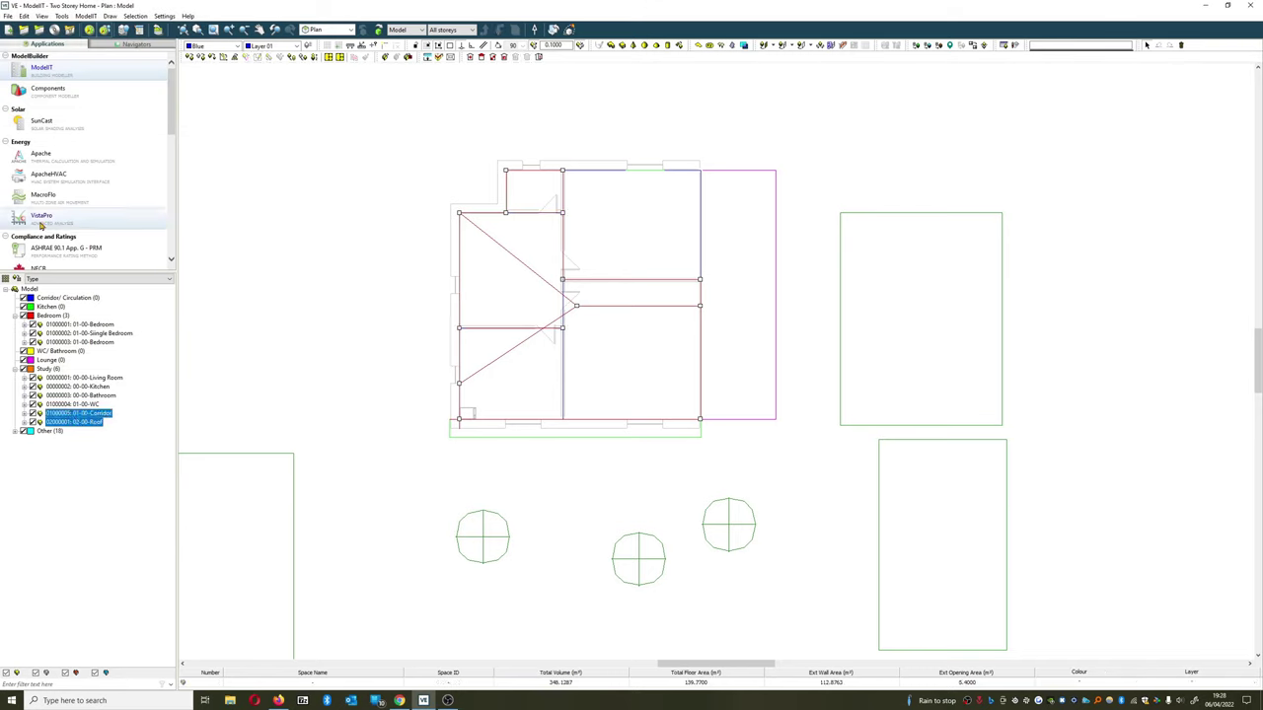
click(17, 279)
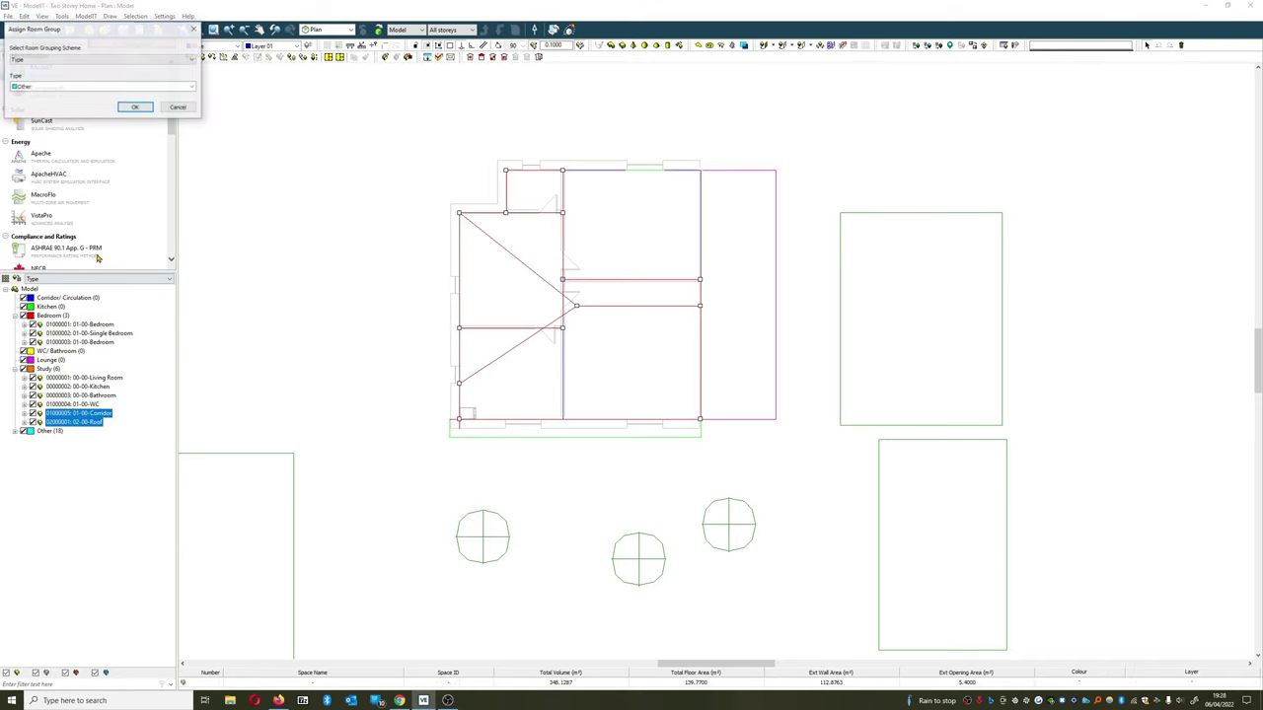
click(129, 87)
click(109, 94)
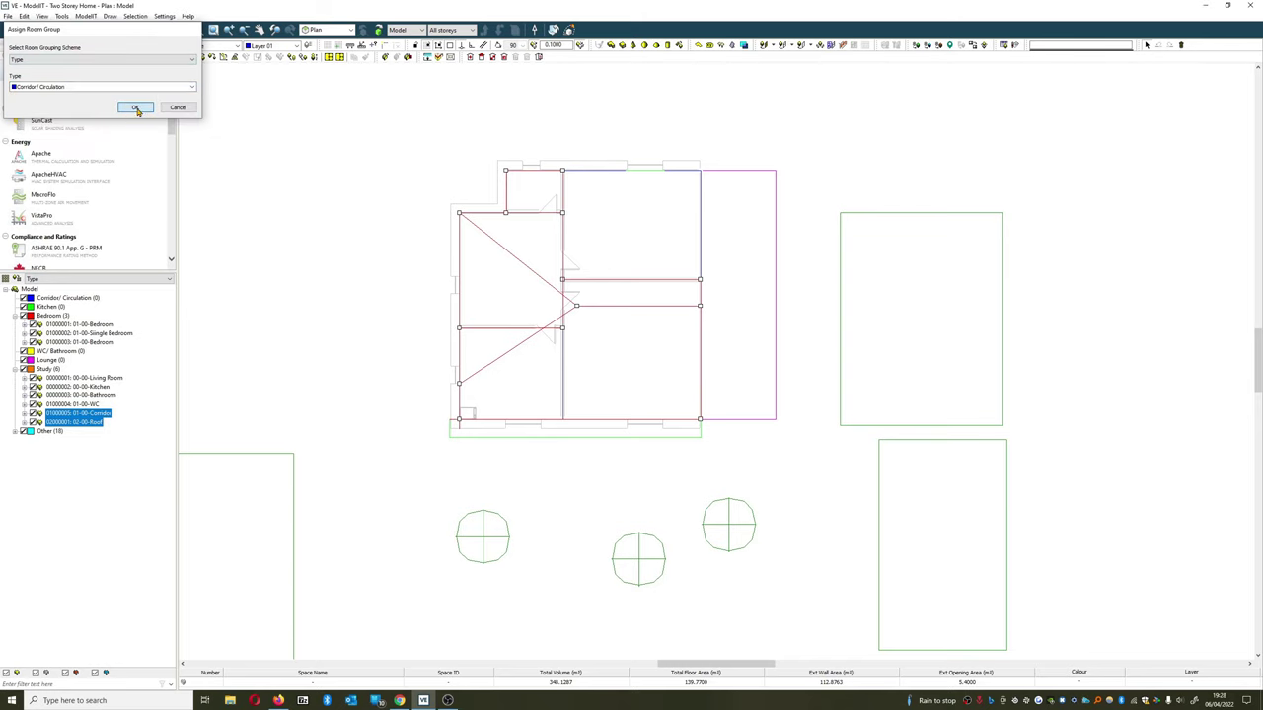
click(135, 108)
Assign the 01-00-WC space in the Study group to the WC/ Bathroom group of the Type scheme
click(99, 405)
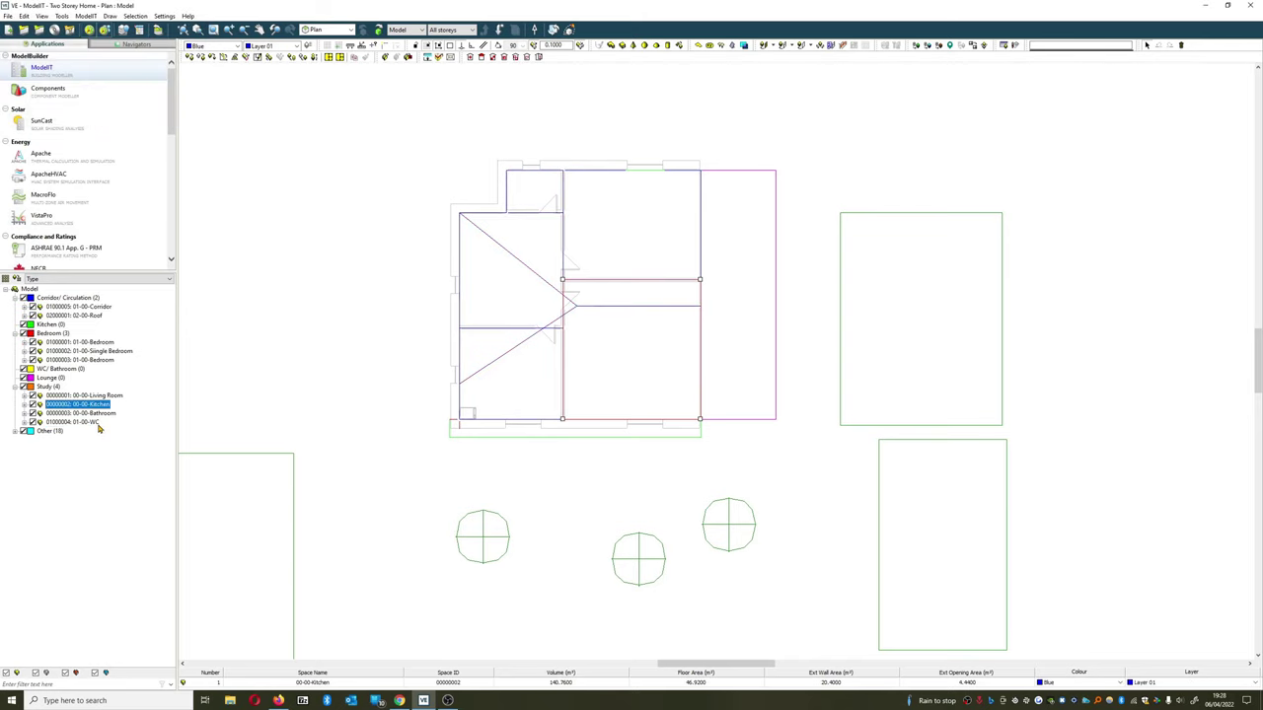
click(99, 422)
click(17, 279)
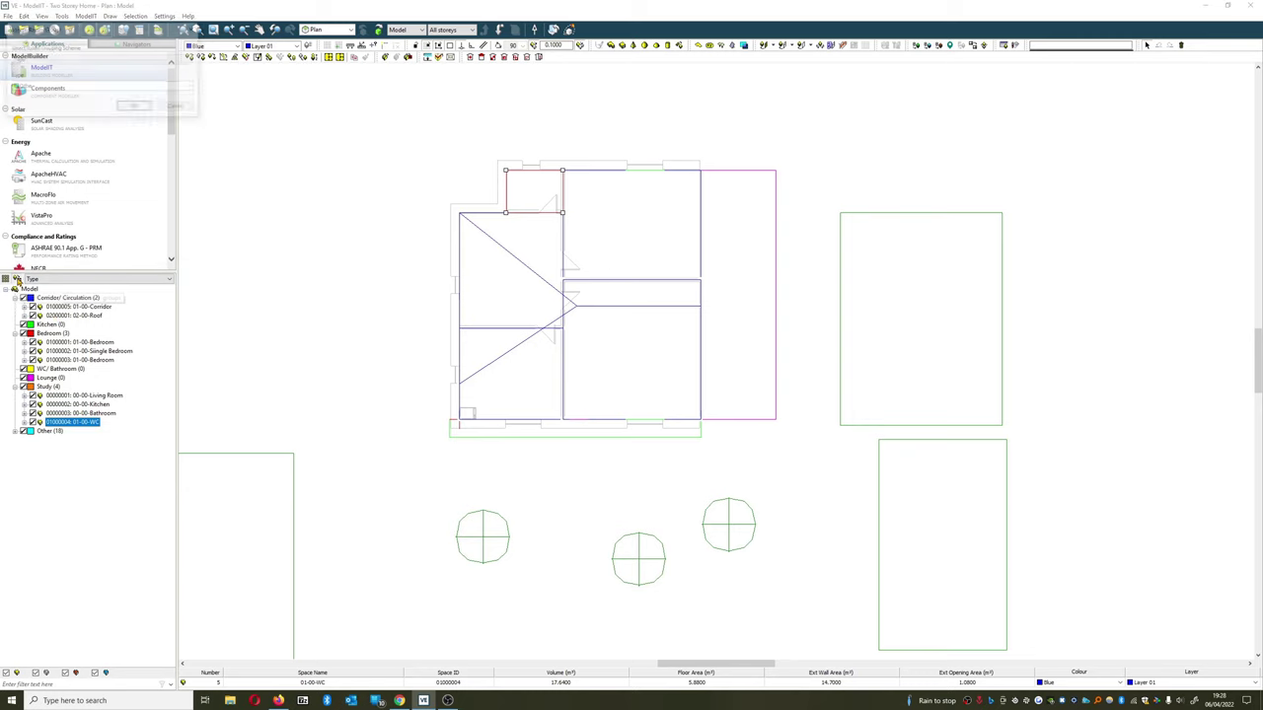
click(133, 88)
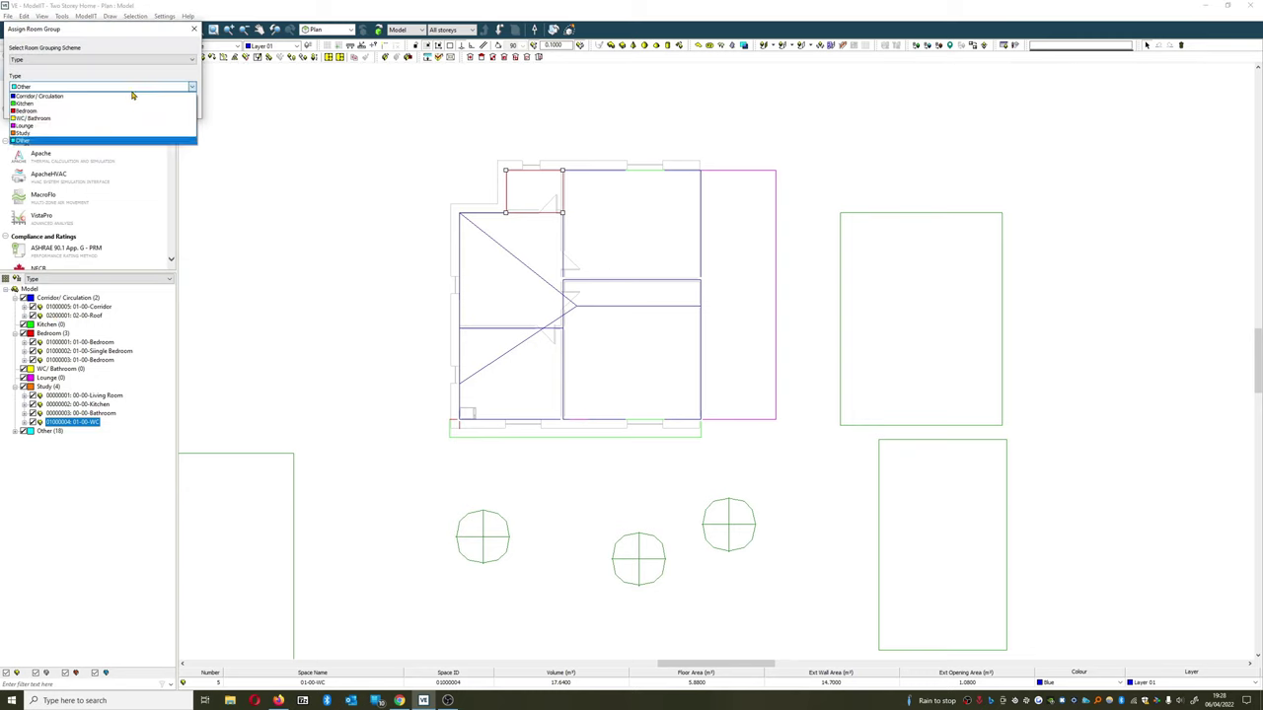
click(59, 119)
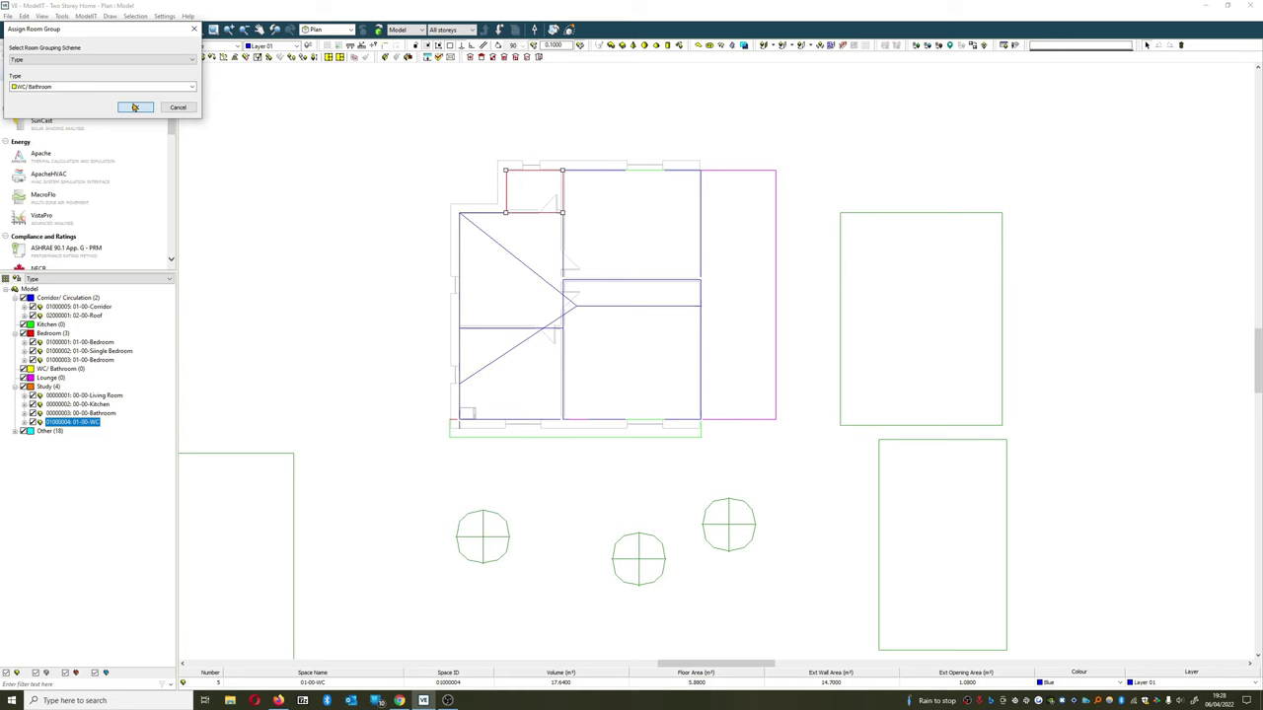
click(135, 106)
Assign the 00-00-Bathroom space in the Study group to the WC/ Bathroom group
click(111, 422)
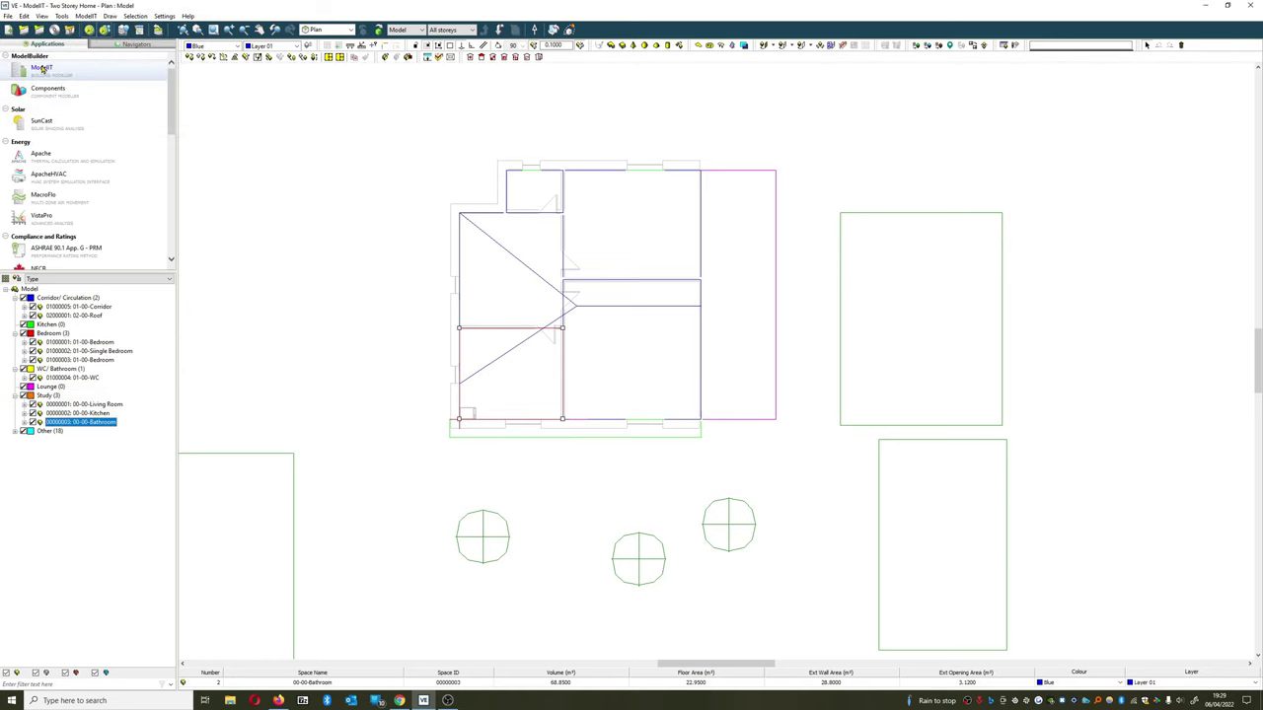
click(17, 279)
click(106, 87)
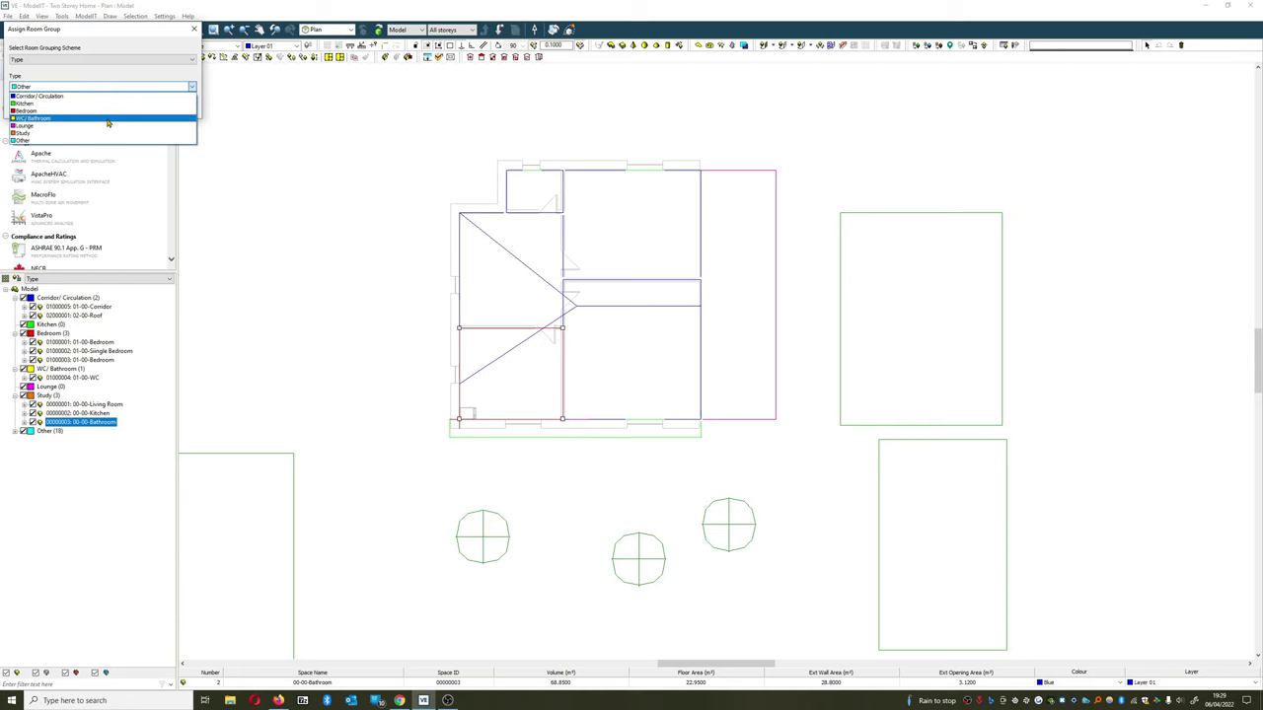
click(109, 120)
click(131, 104)
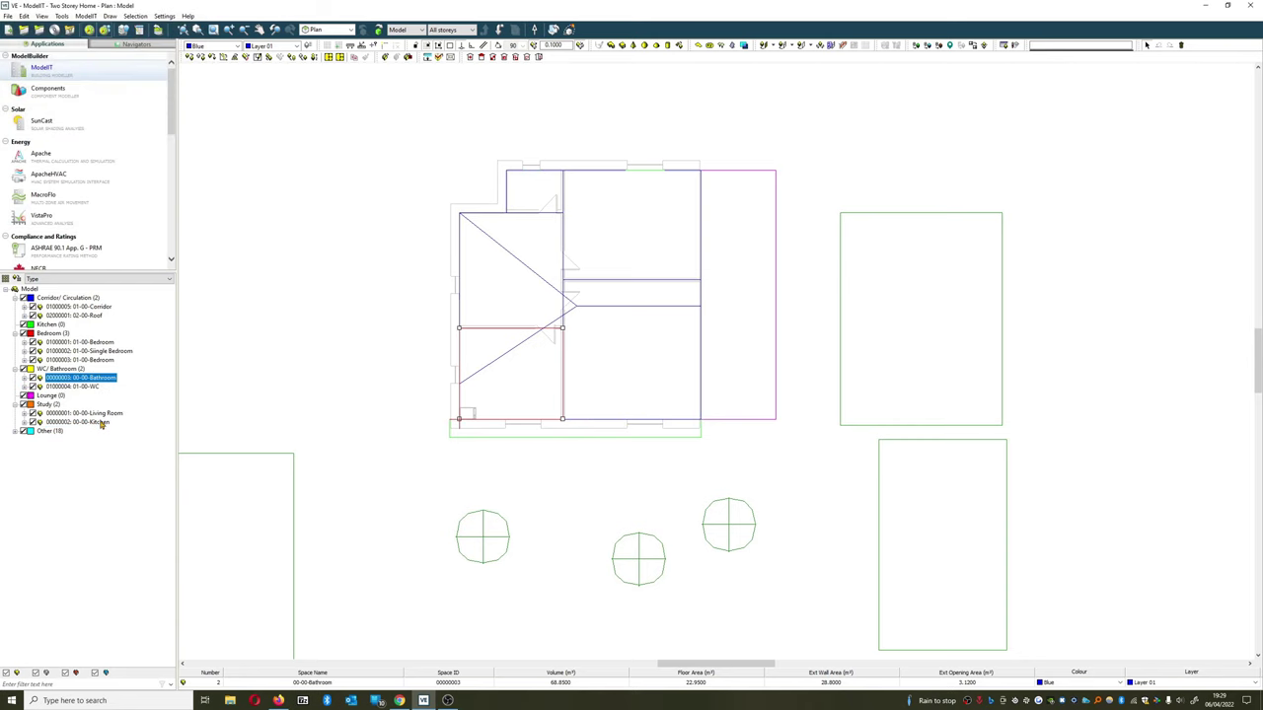
Assign the 00-00-Kitchen space in the Study group to the Kitchen group of the Type scheme
click(100, 421)
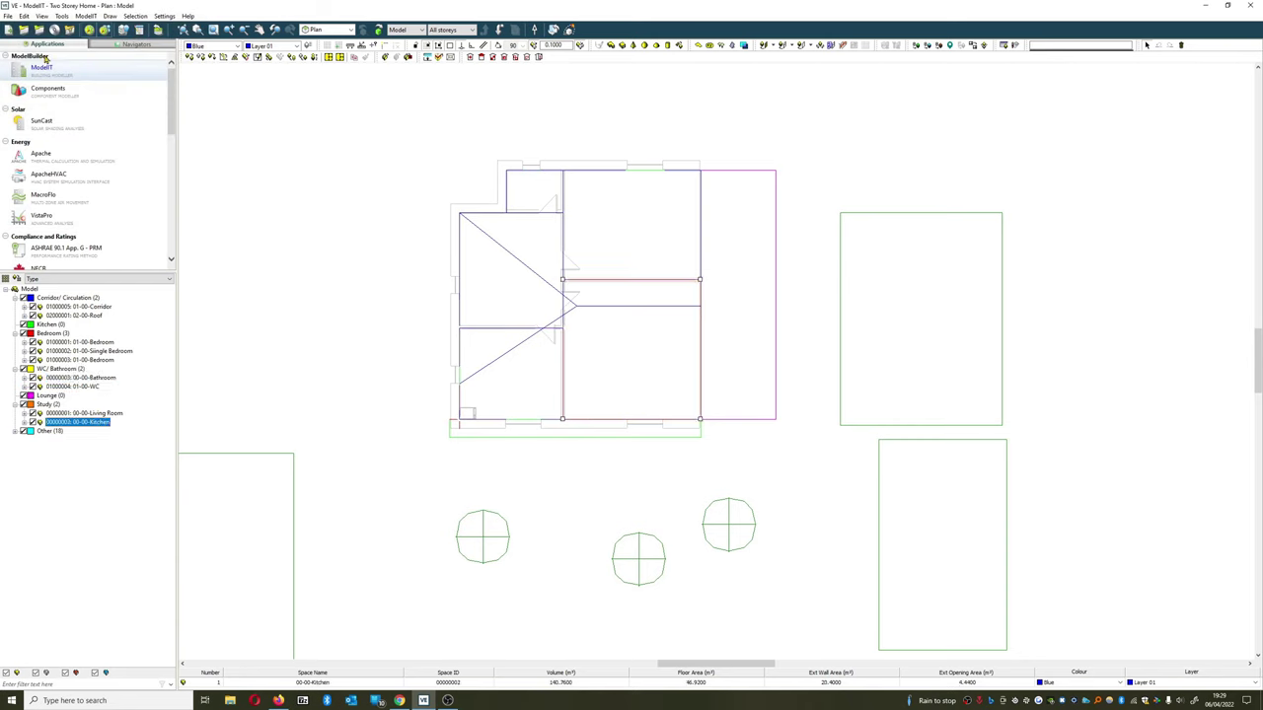
click(17, 280)
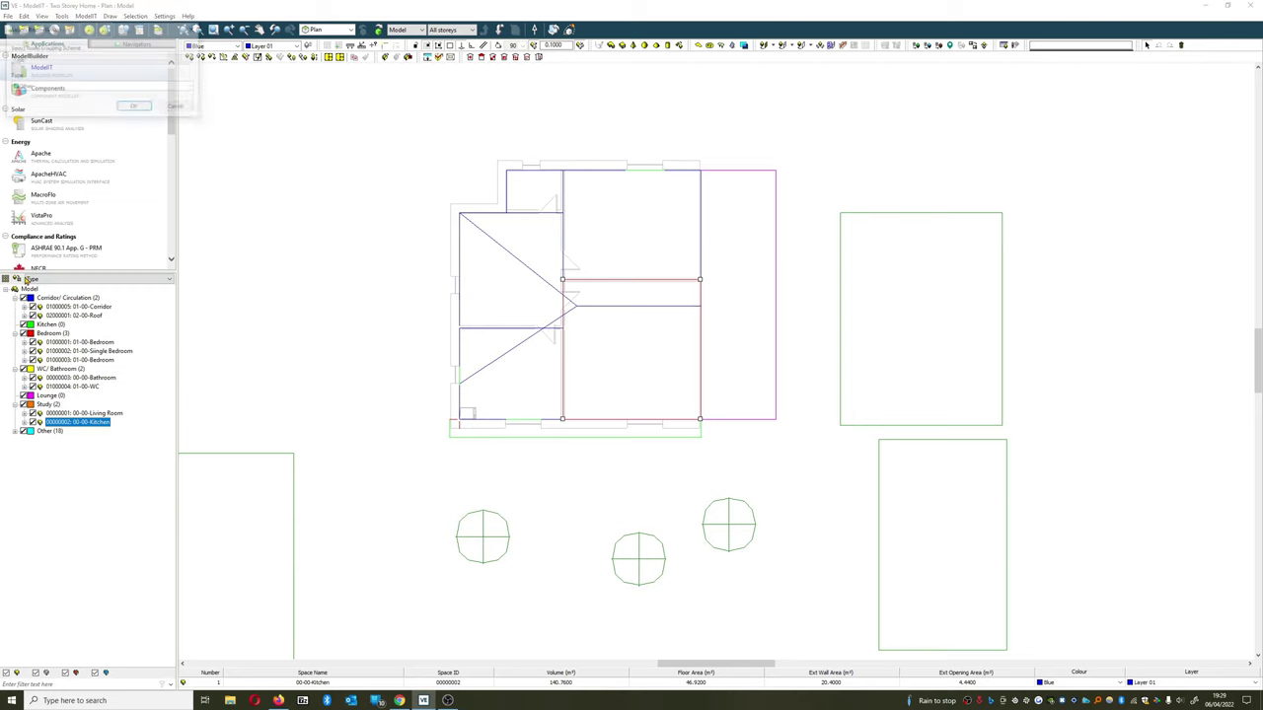
click(78, 87)
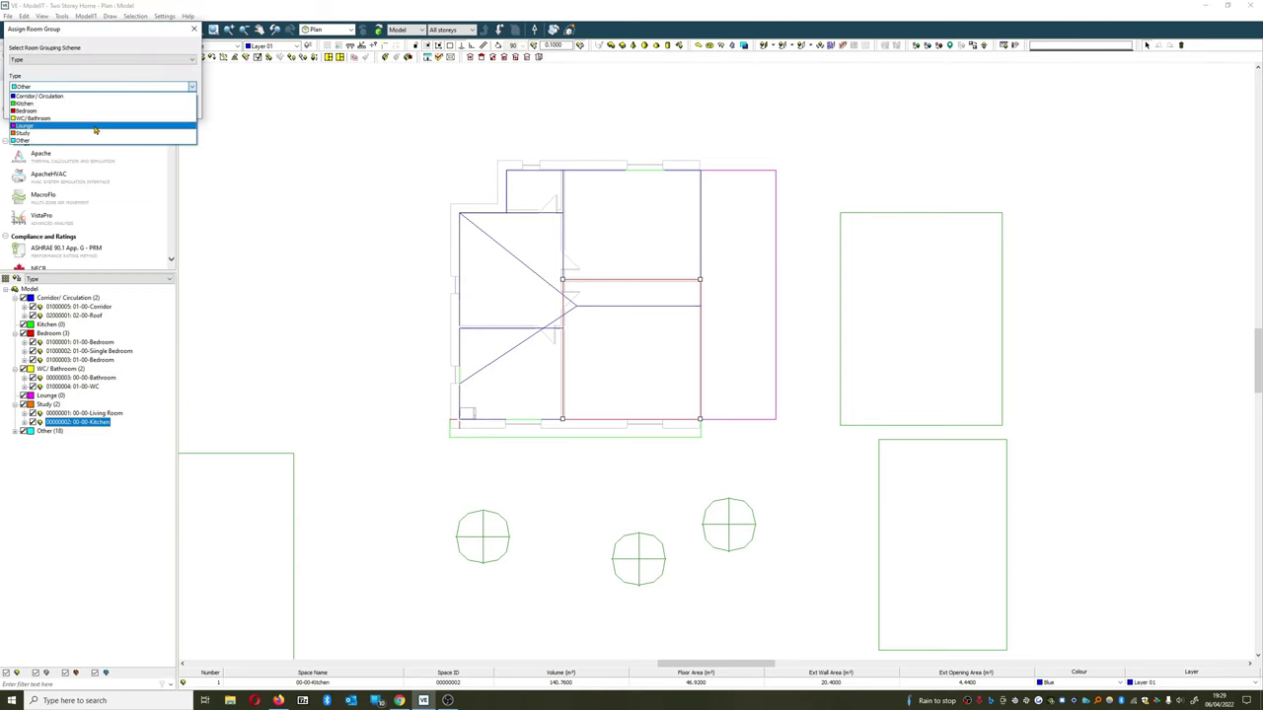
click(85, 95)
click(134, 108)
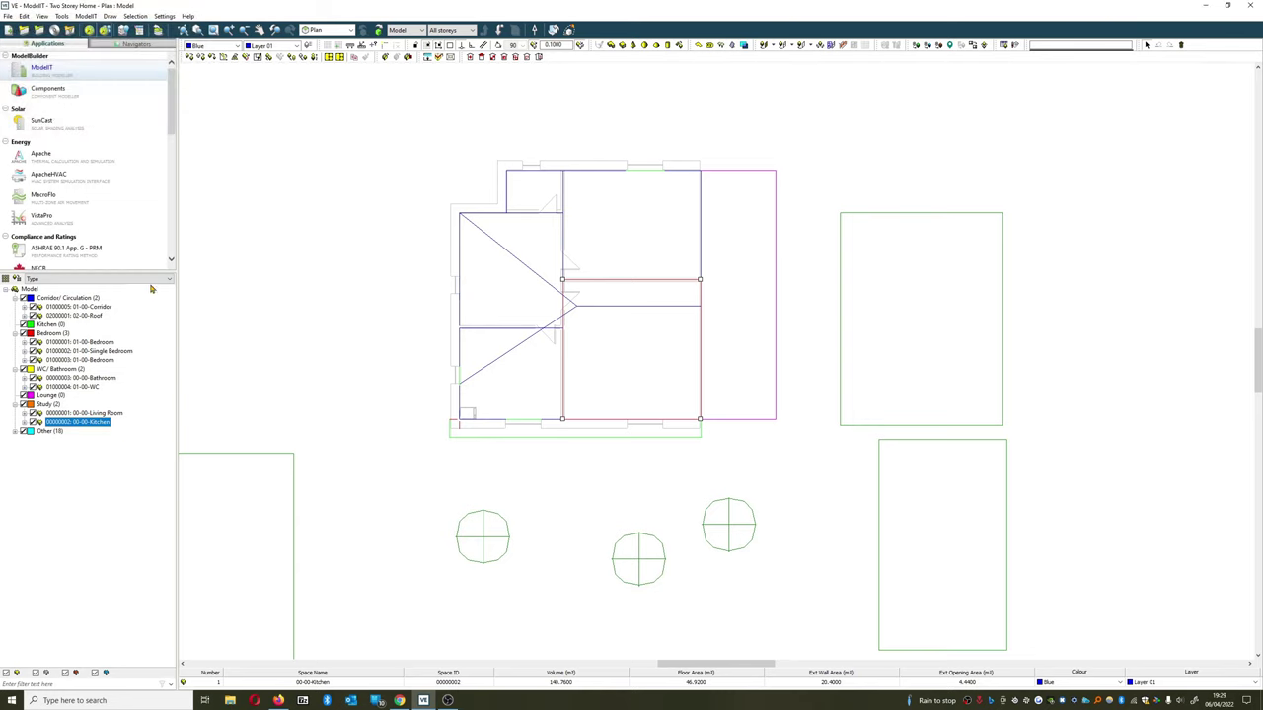
Assign the 00-00-Living Room space to the Lounge group of the Type scheme and clear the selection
click(90, 422)
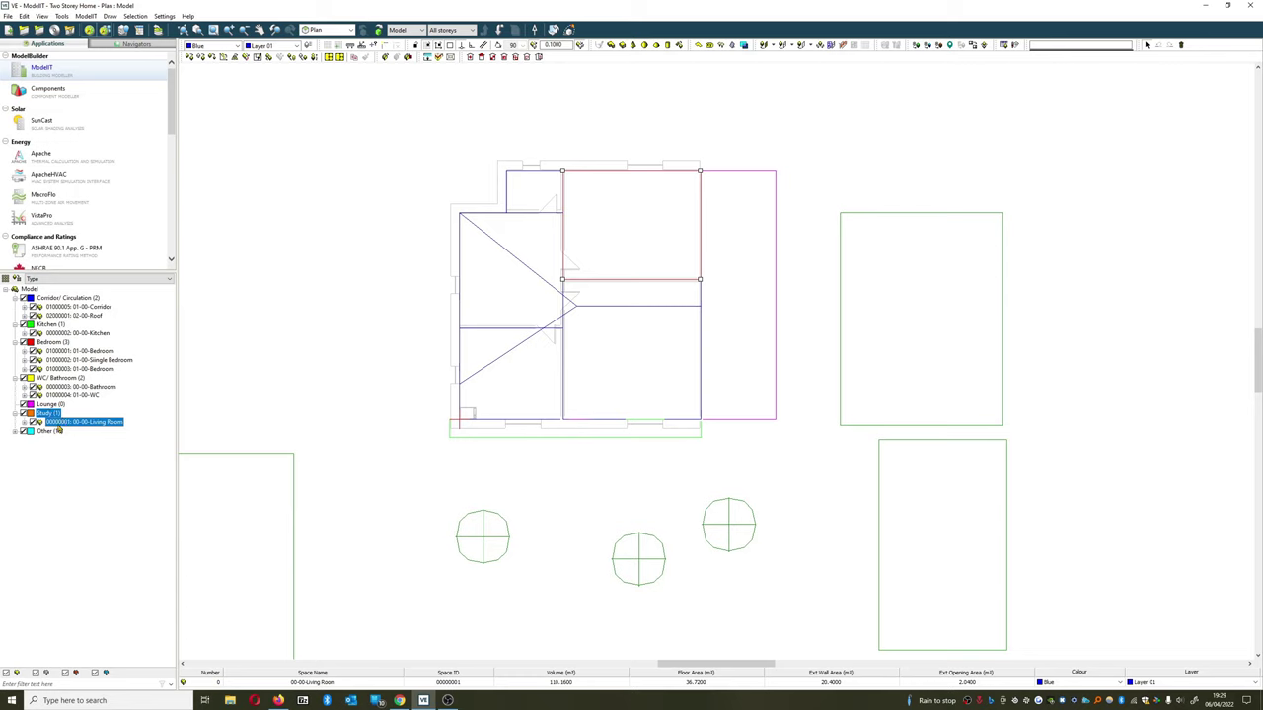
click(7, 281)
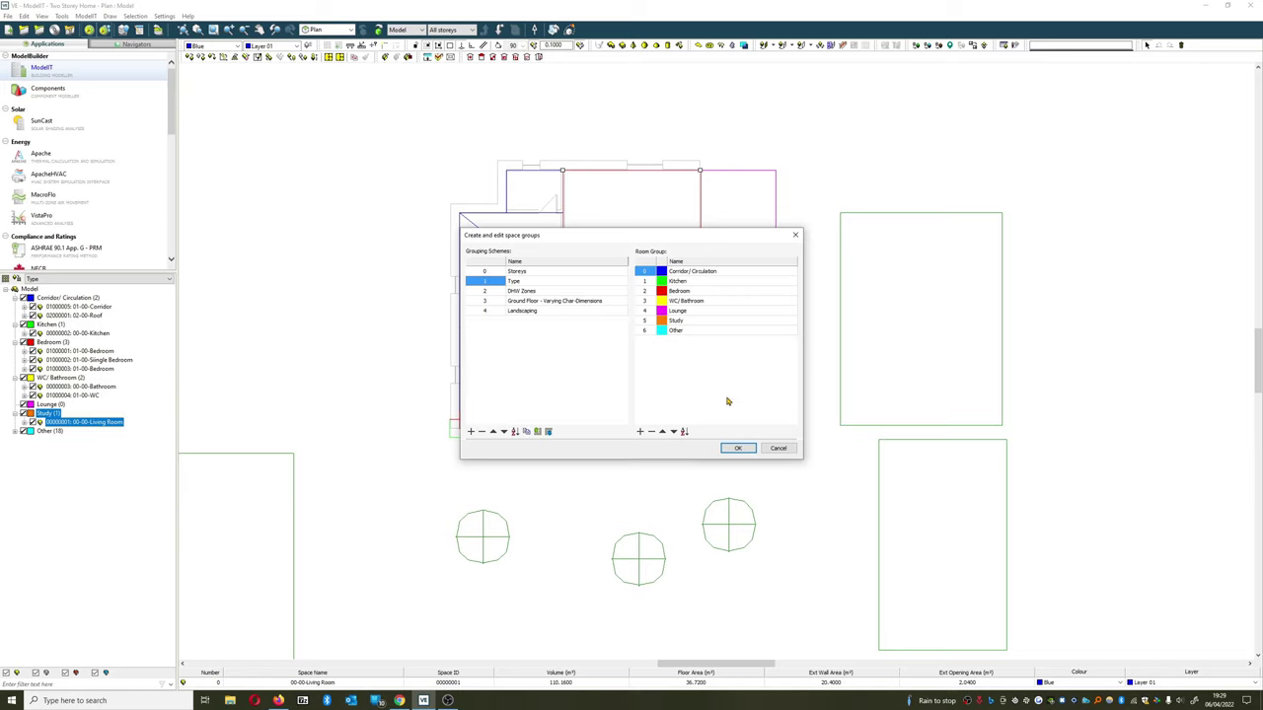
click(776, 448)
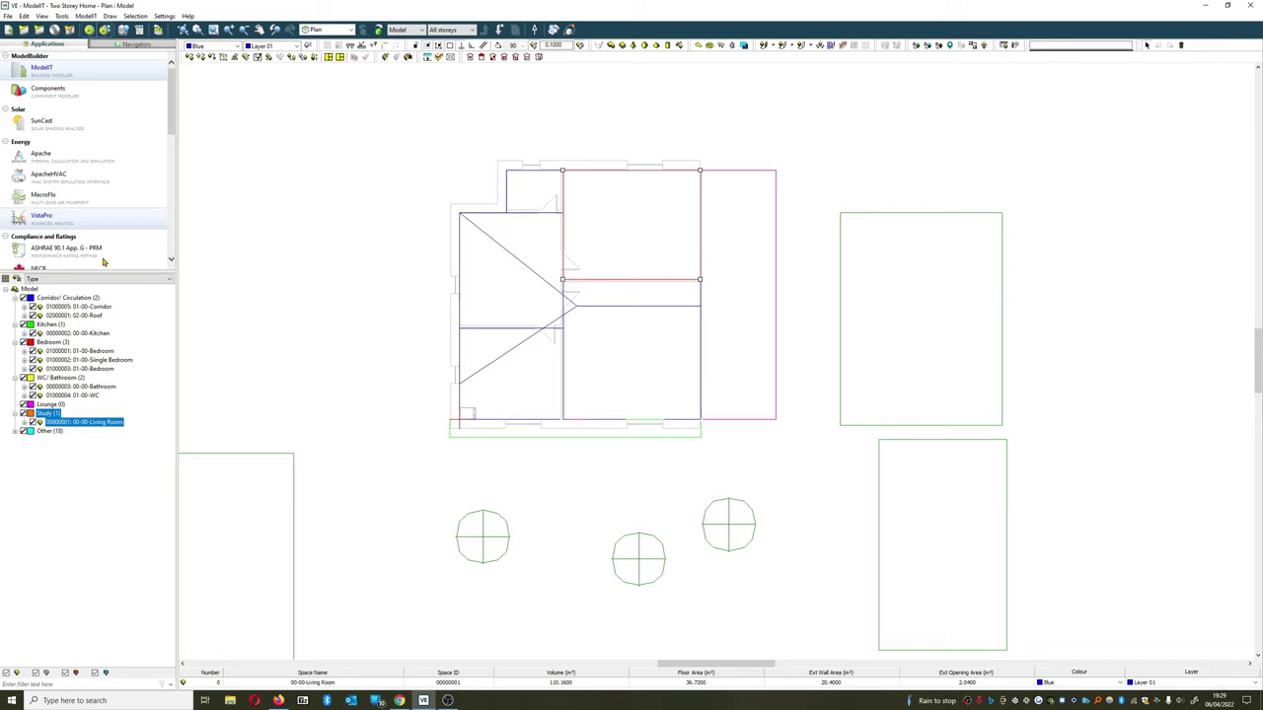
click(16, 280)
click(192, 87)
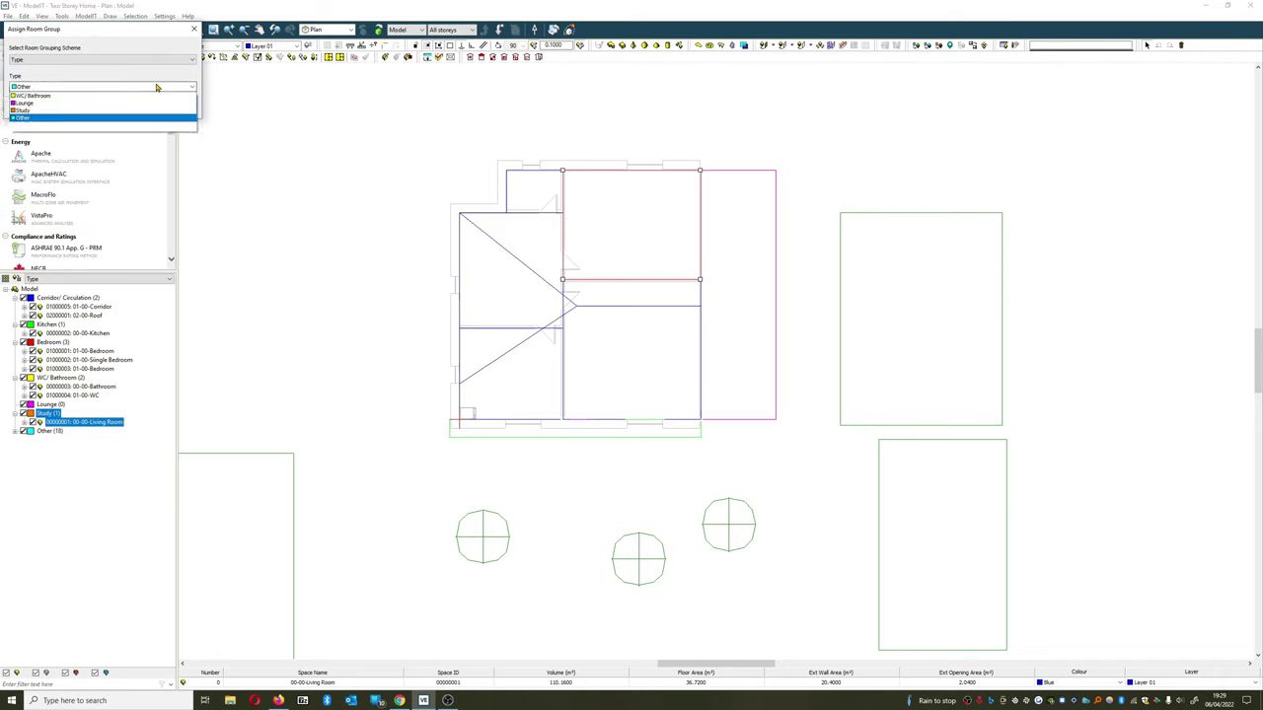
click(82, 133)
click(135, 106)
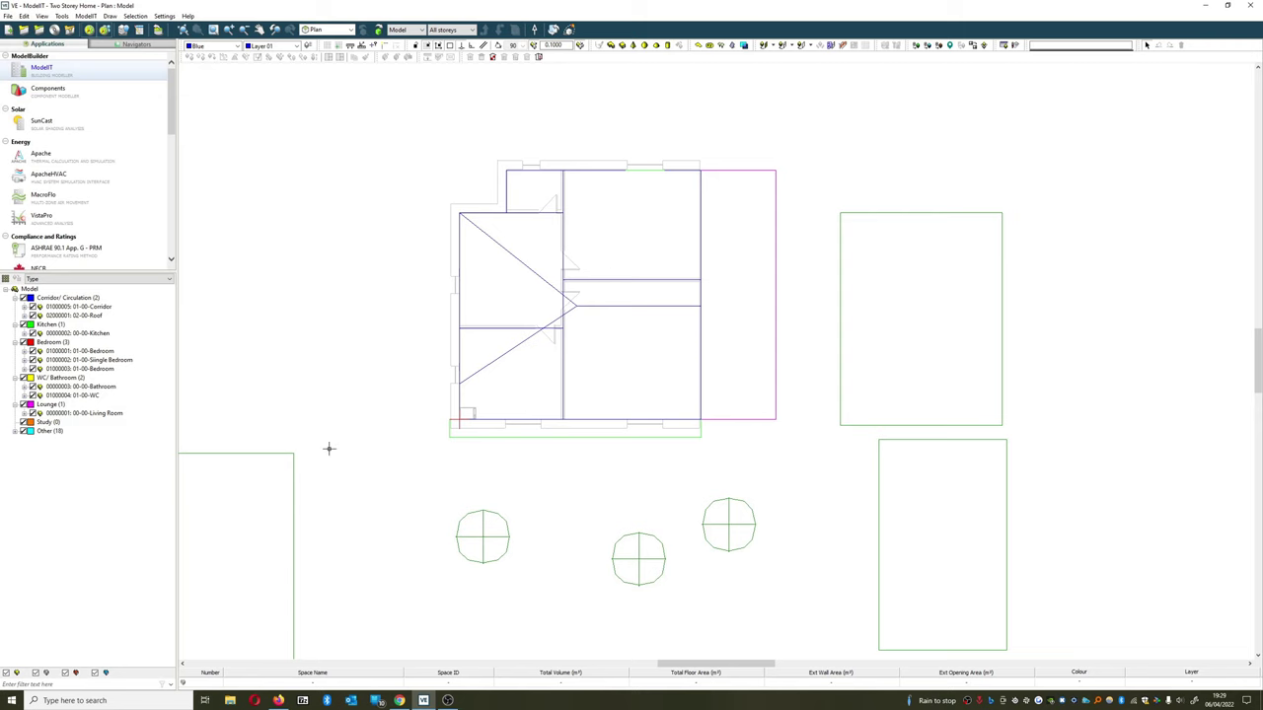
Assign the 01-00-Single Bedroom space in the Bedroom group to the Study group
click(99, 360)
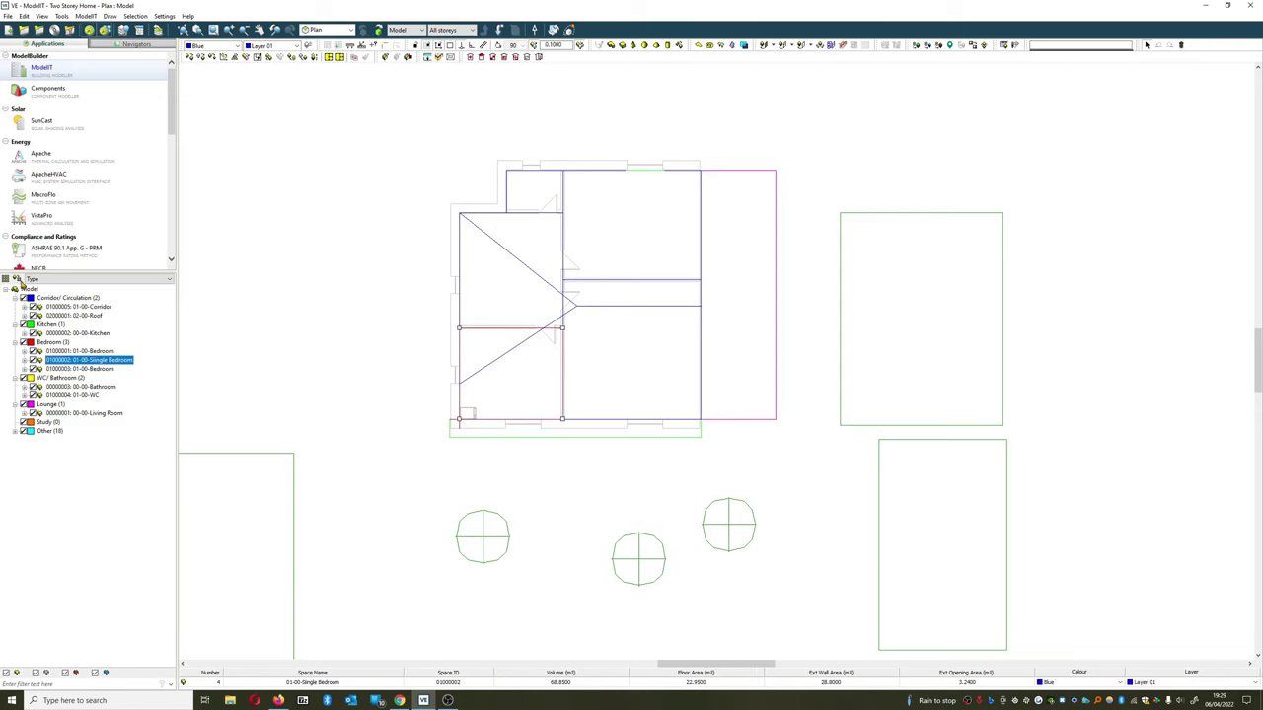
click(17, 280)
click(91, 87)
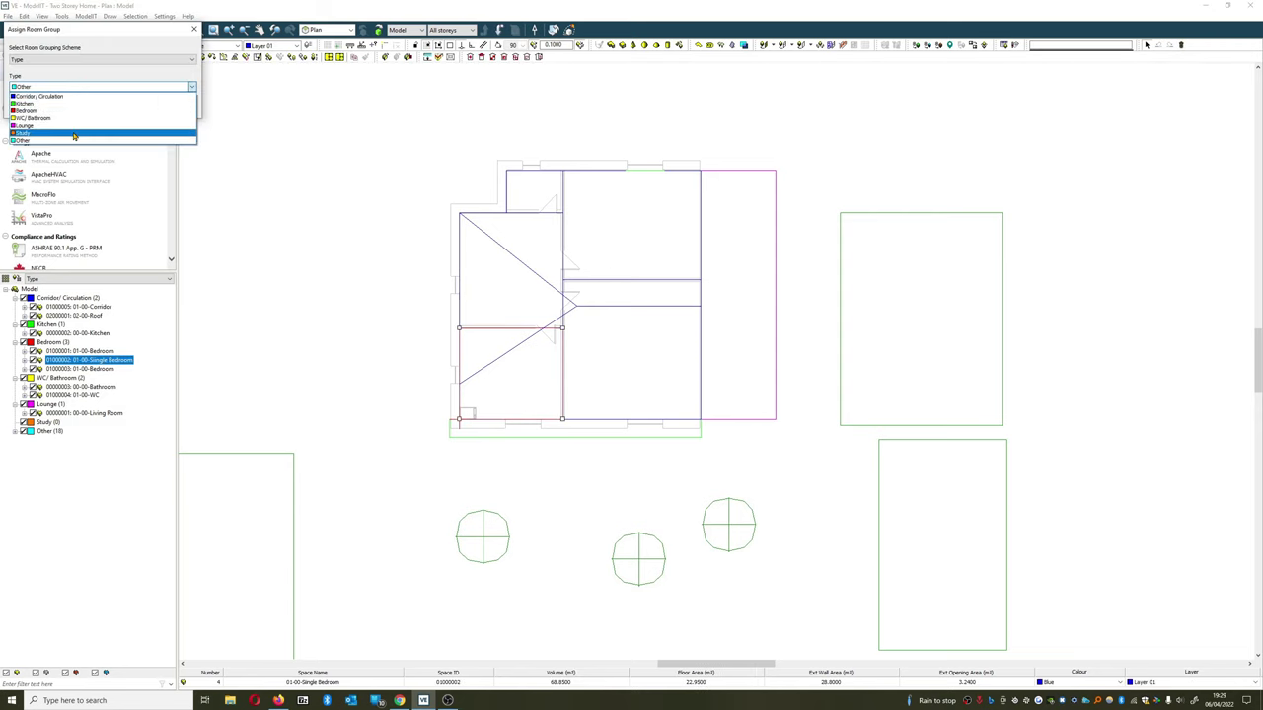
click(74, 136)
click(136, 107)
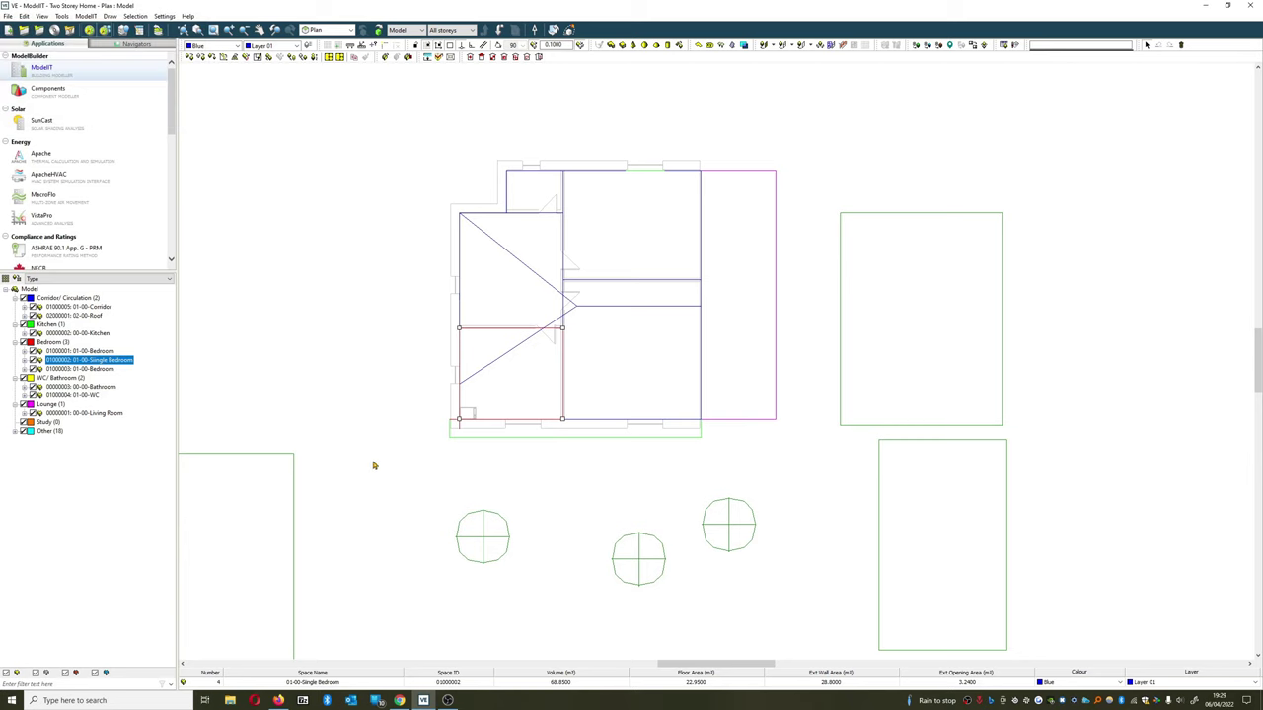
Check the spaces assigned to the Bedroom, WC/ Bathroom, Lounge and Study groups by selecting each group in turn
click(52, 342)
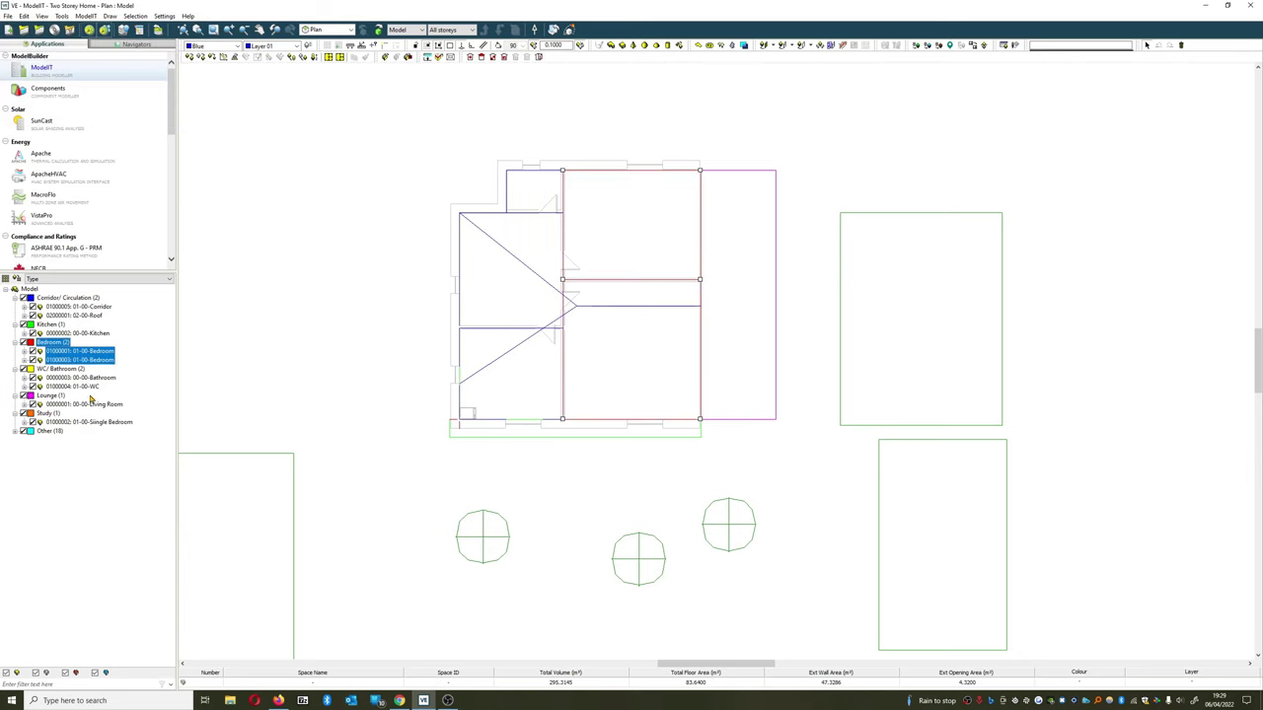
click(53, 371)
click(59, 397)
click(53, 415)
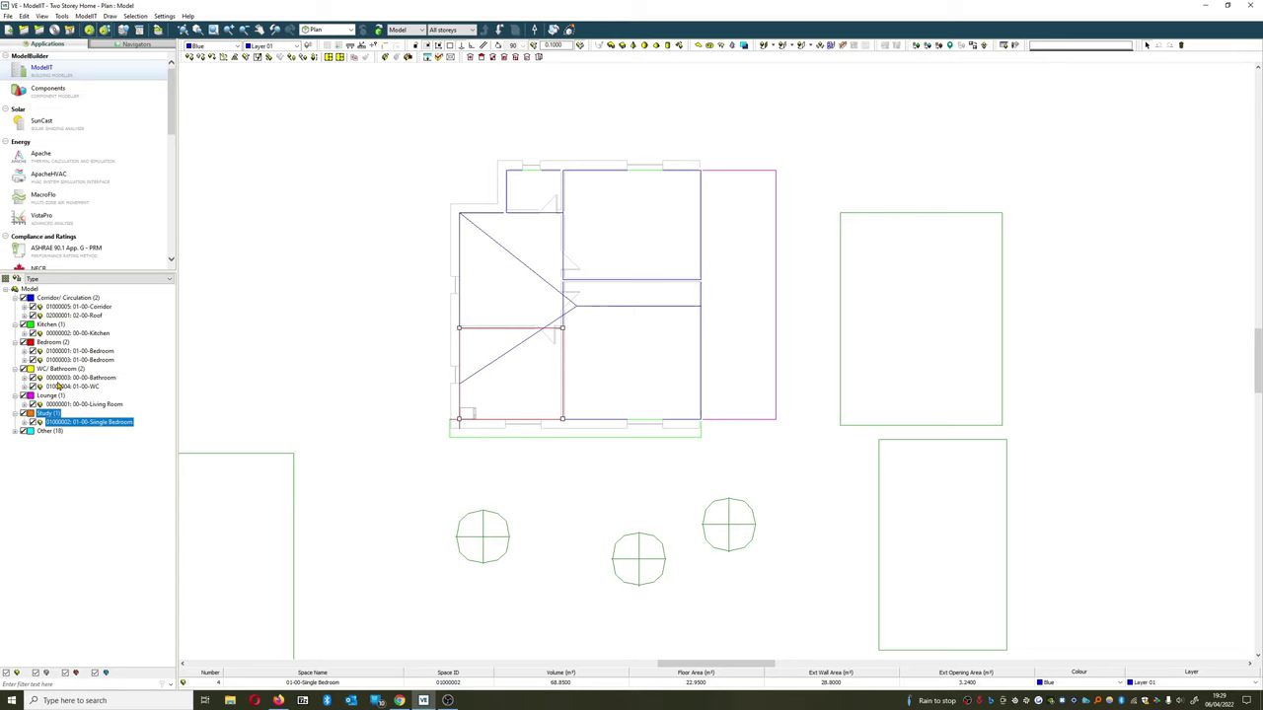
Check the spaces assigned to the Bedroom, Kitchen and Corridor/ Circulation groups by selecting each group in turn, and clear the selection
click(60, 345)
click(60, 342)
click(66, 326)
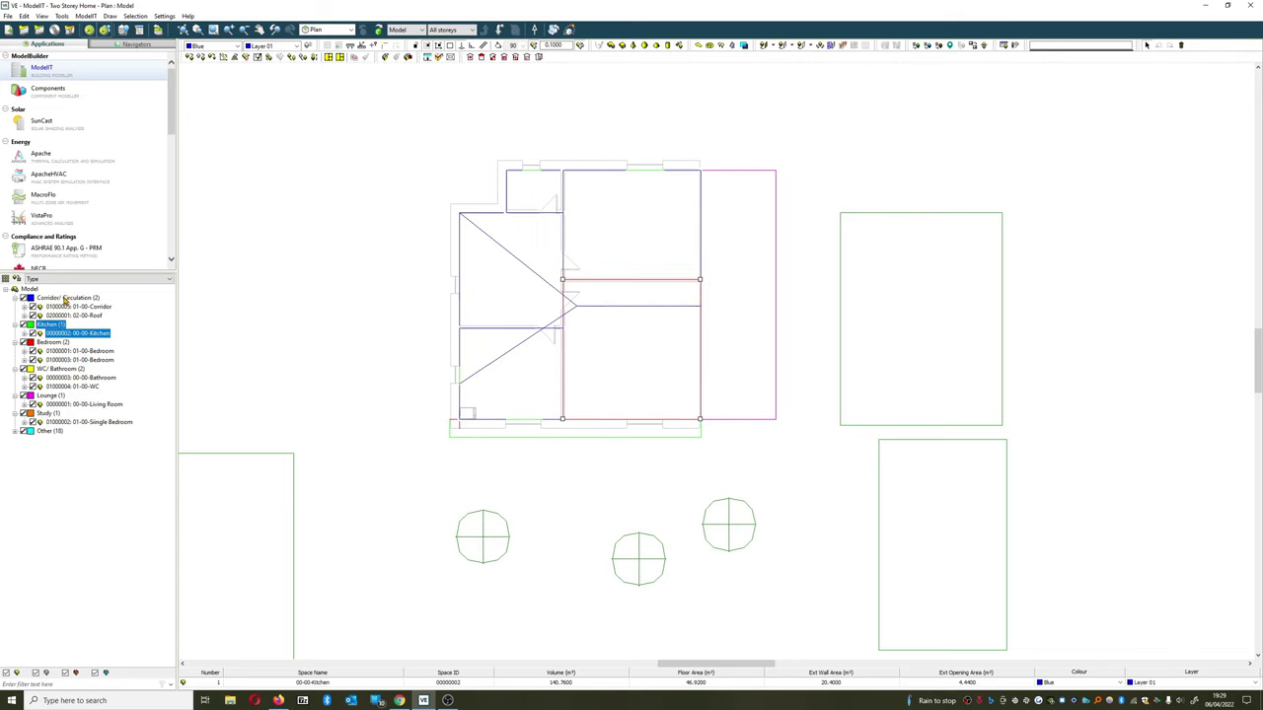
click(67, 298)
click(283, 425)
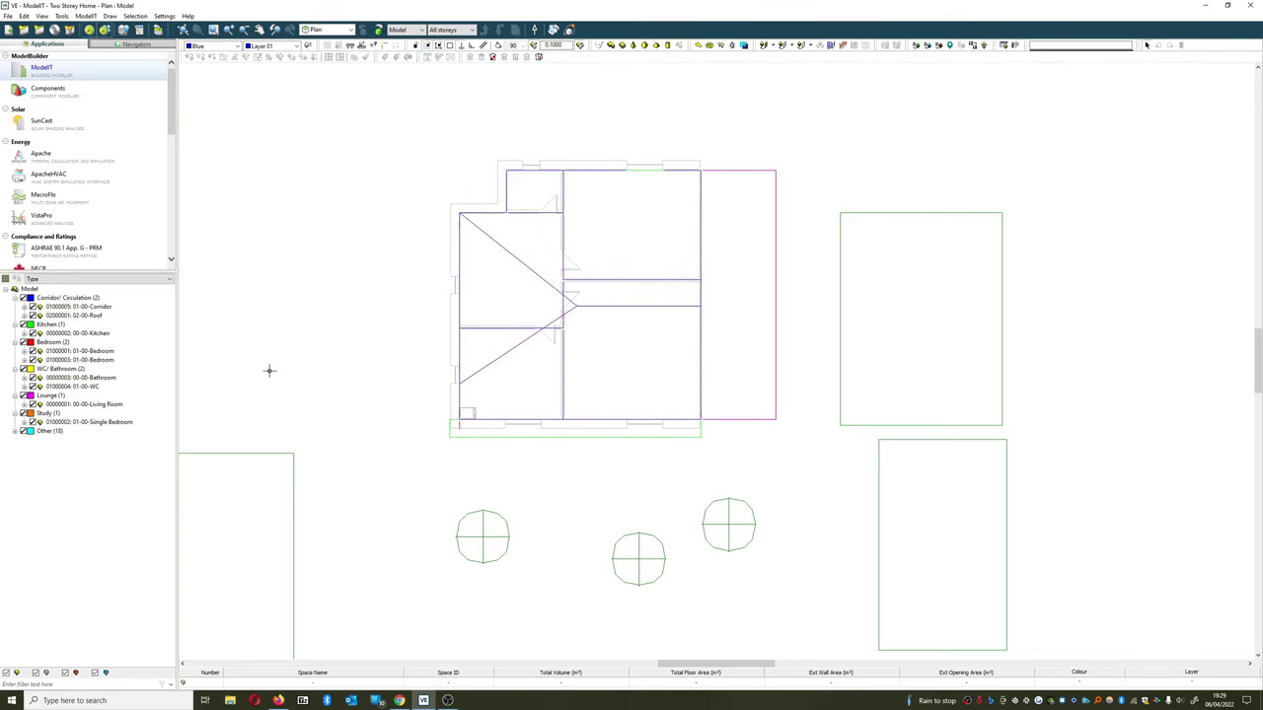
middle_drag(338, 363, 256, 366)
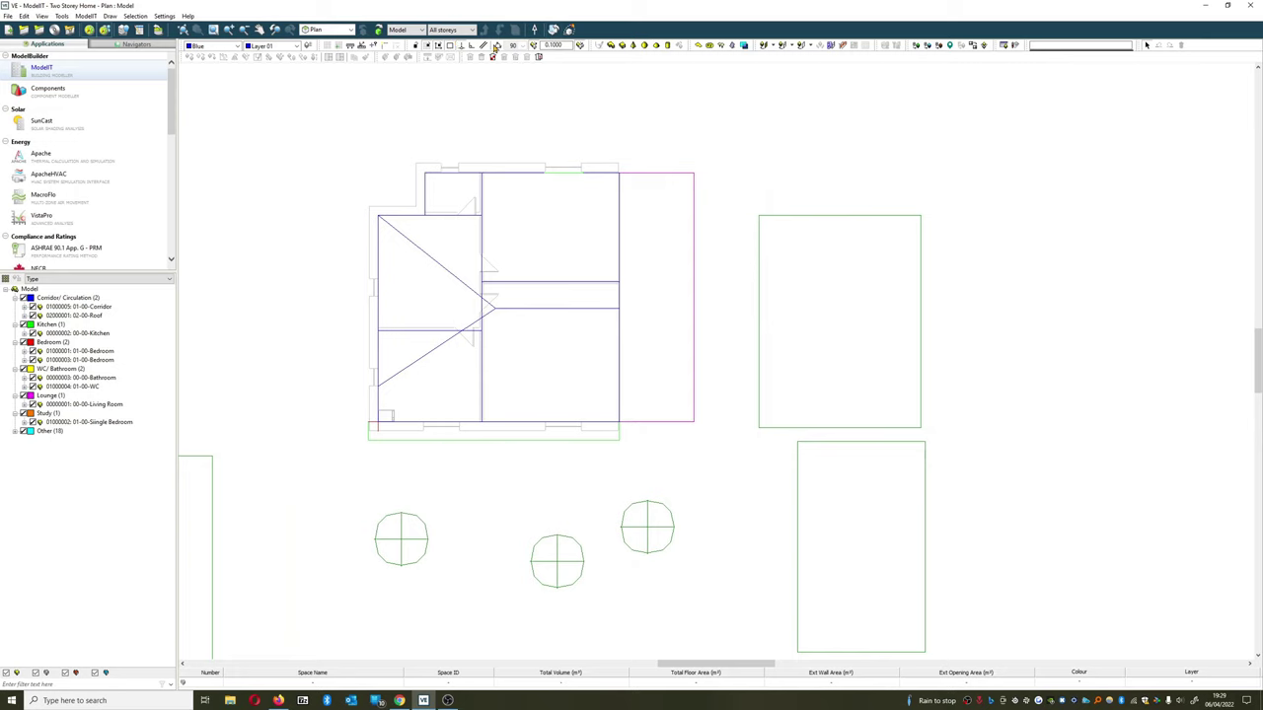
Filter the plan to show only storey 0 at 0.000m
click(398, 30)
click(437, 28)
click(444, 30)
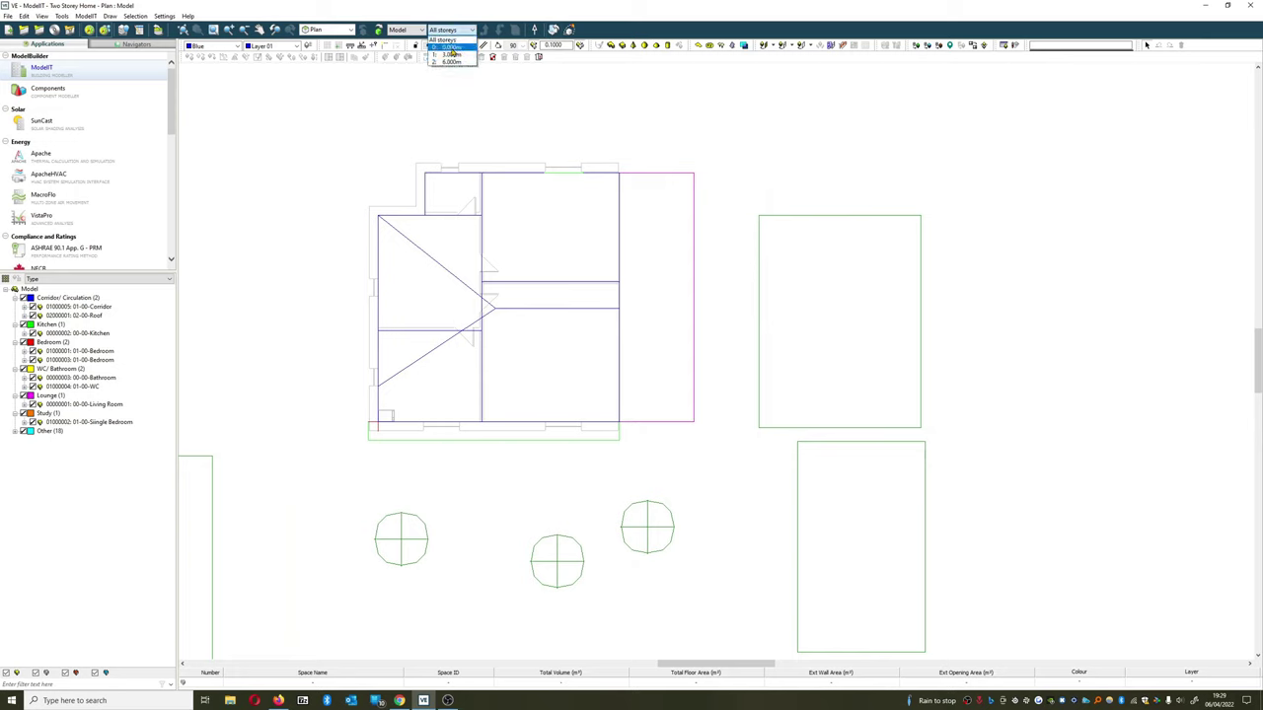
click(326, 160)
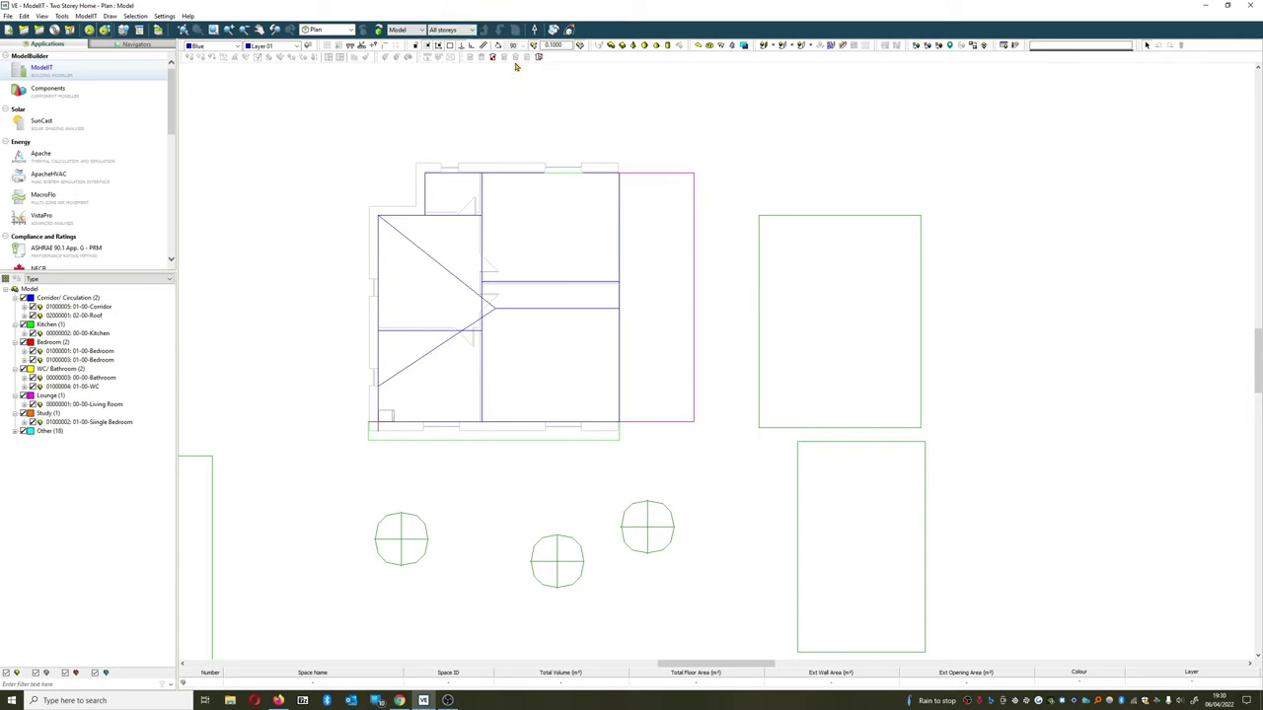
click(459, 31)
click(452, 47)
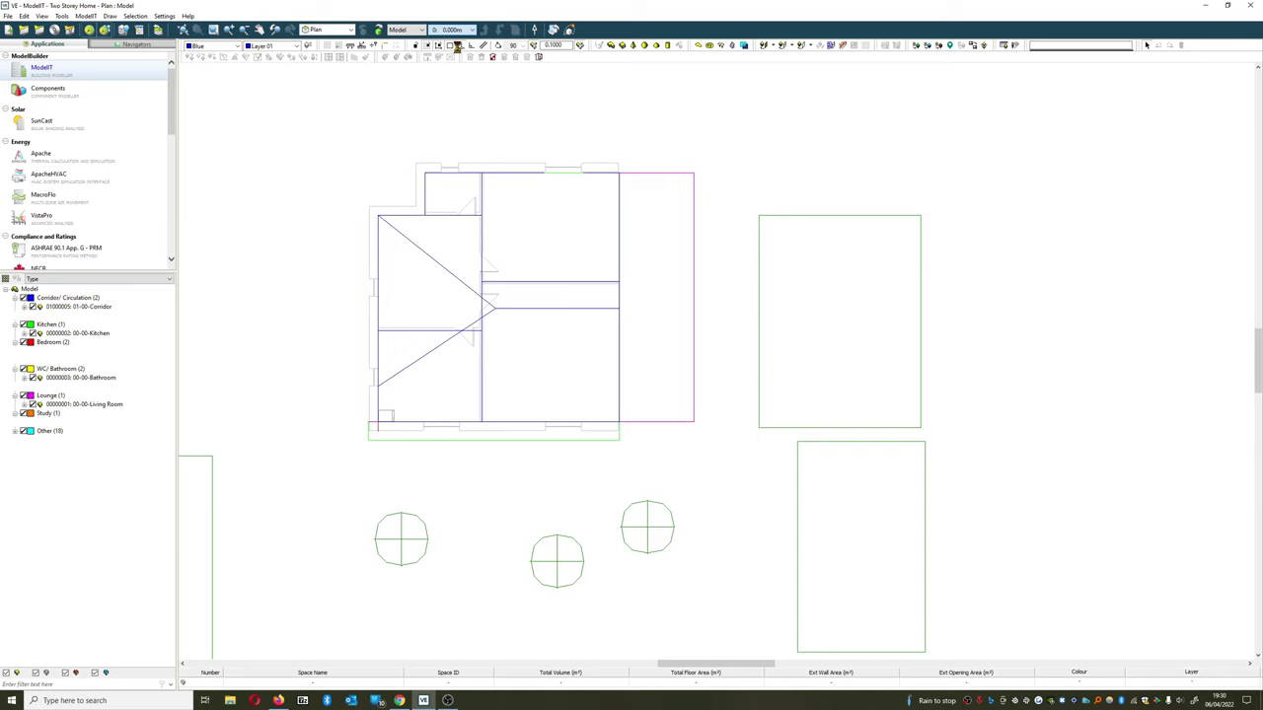
View storey 1 at 3.000m and storey 2 at 6.000m in turn on the plan
click(452, 30)
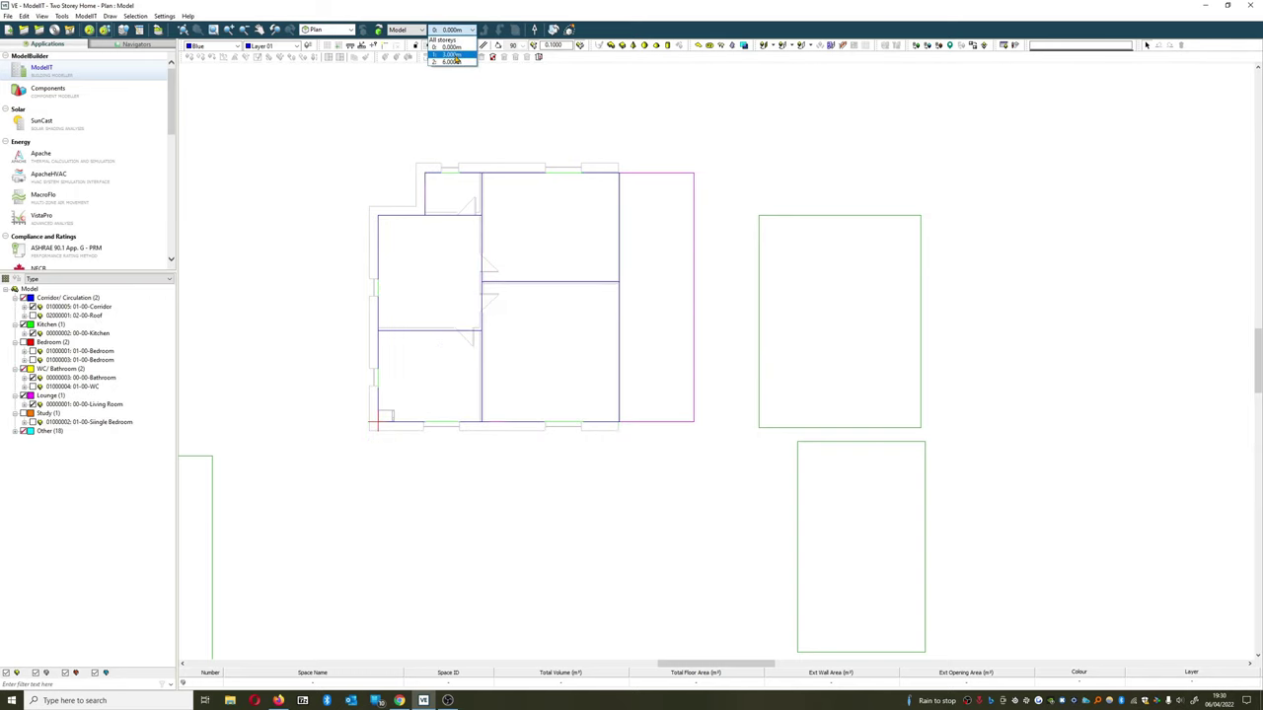
click(452, 54)
click(451, 30)
click(452, 62)
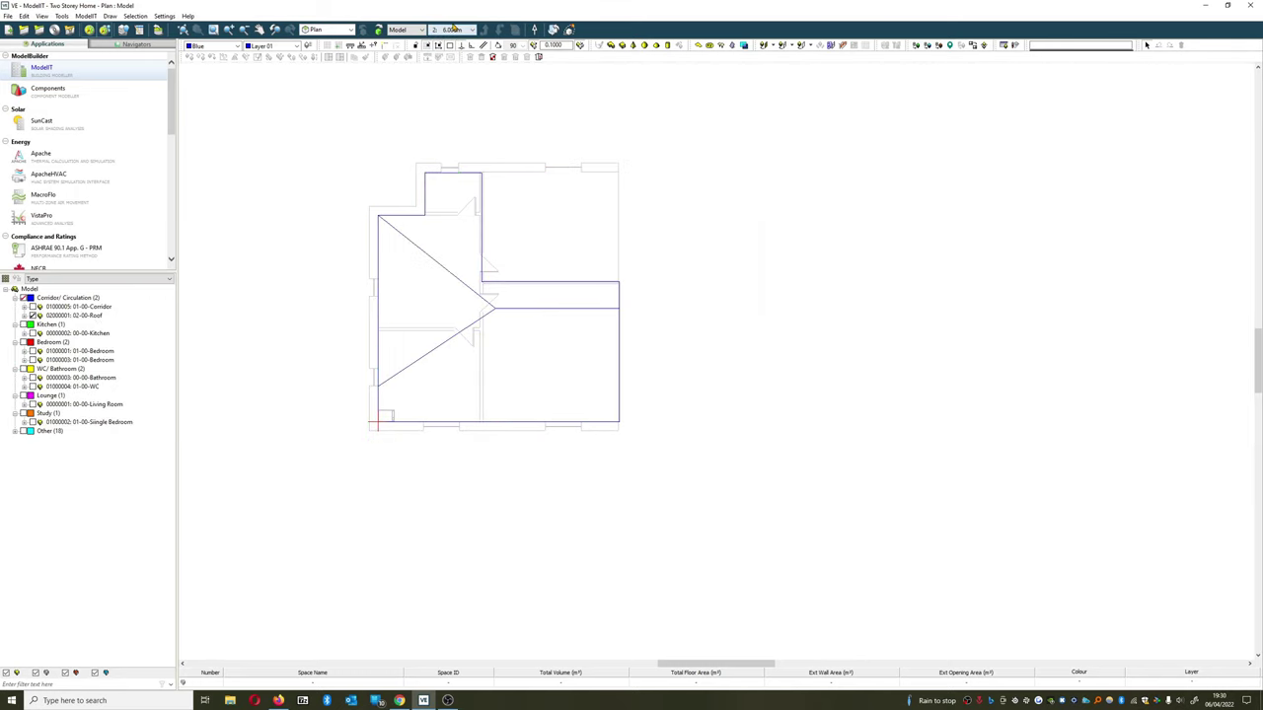
click(457, 31)
click(548, 178)
Show only storey 0 at 0.000m, window-select the house on the plan and clear the selection
click(446, 30)
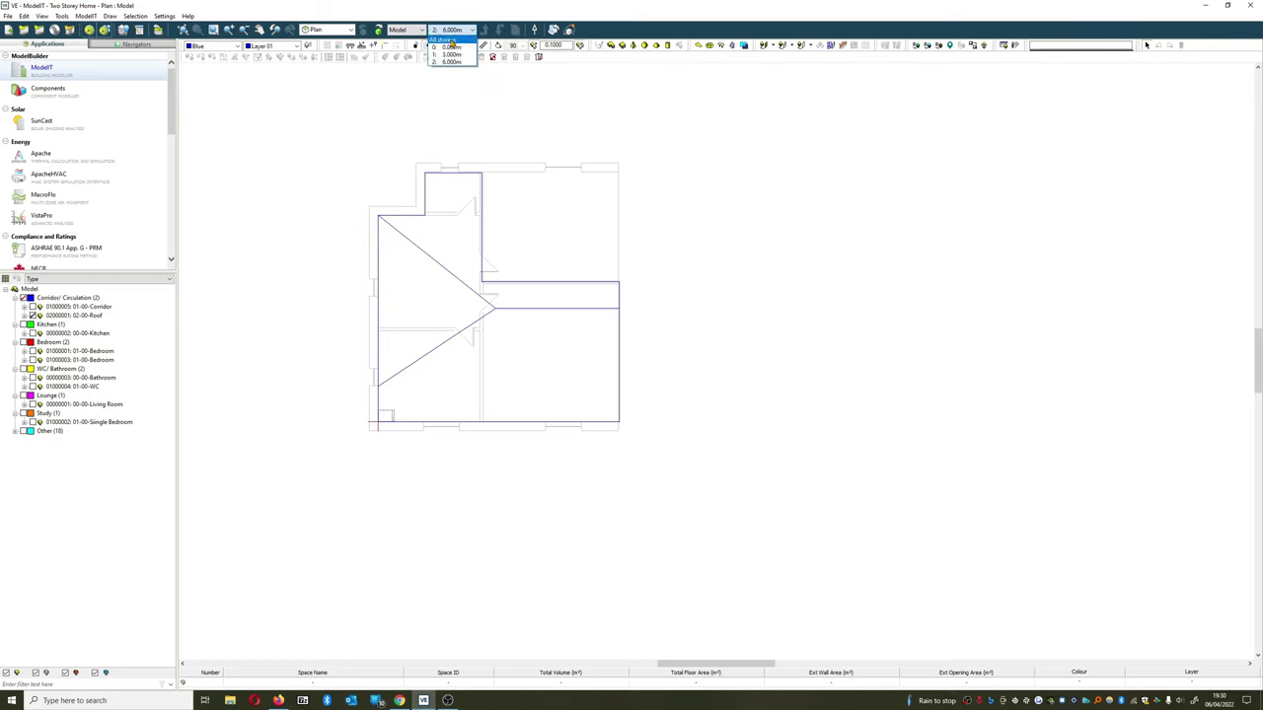
click(451, 48)
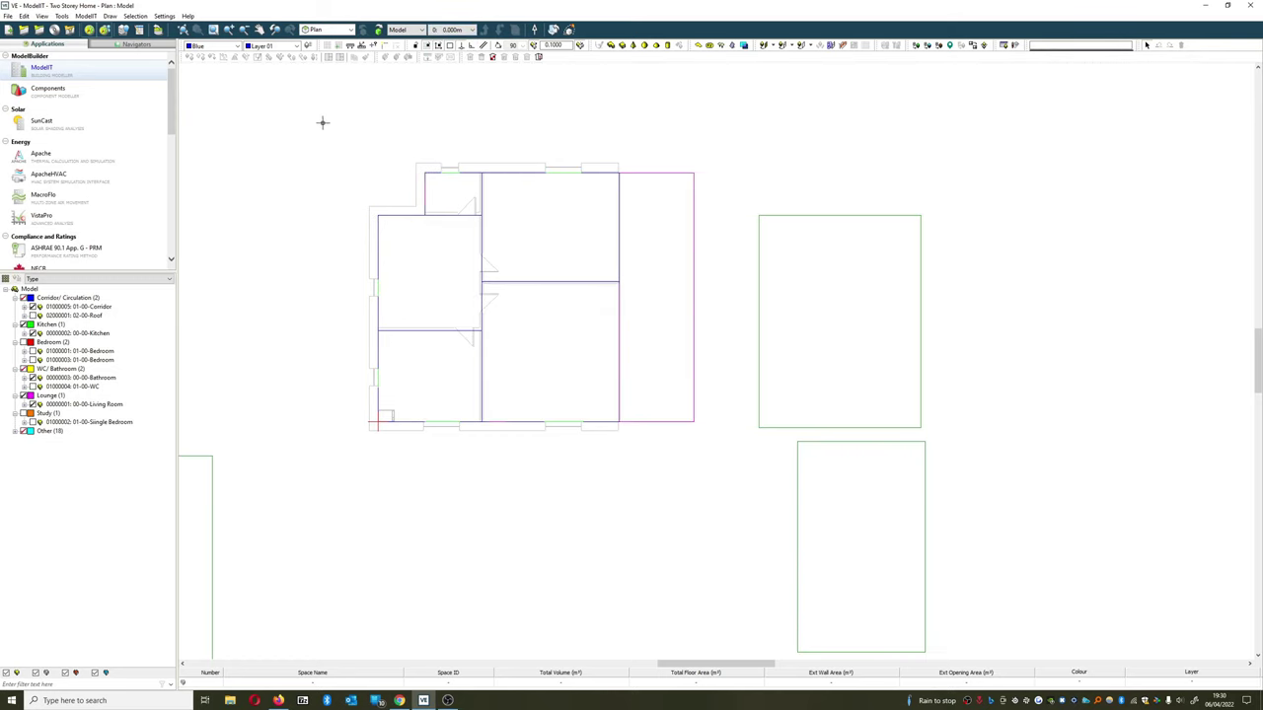
drag(322, 122, 682, 463)
click(482, 88)
Window-select the spaces on storey 1 at 3.000m to check them, and return the plan to all storeys
click(460, 32)
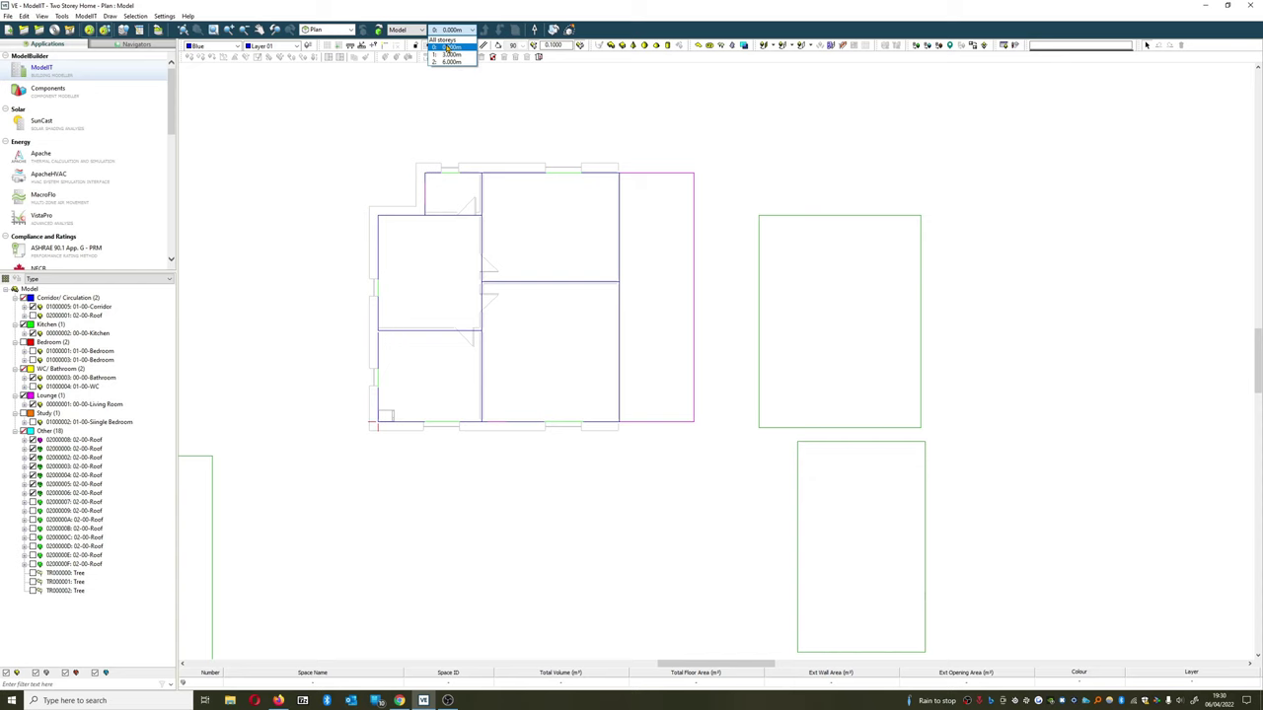
click(450, 55)
drag(302, 95, 739, 480)
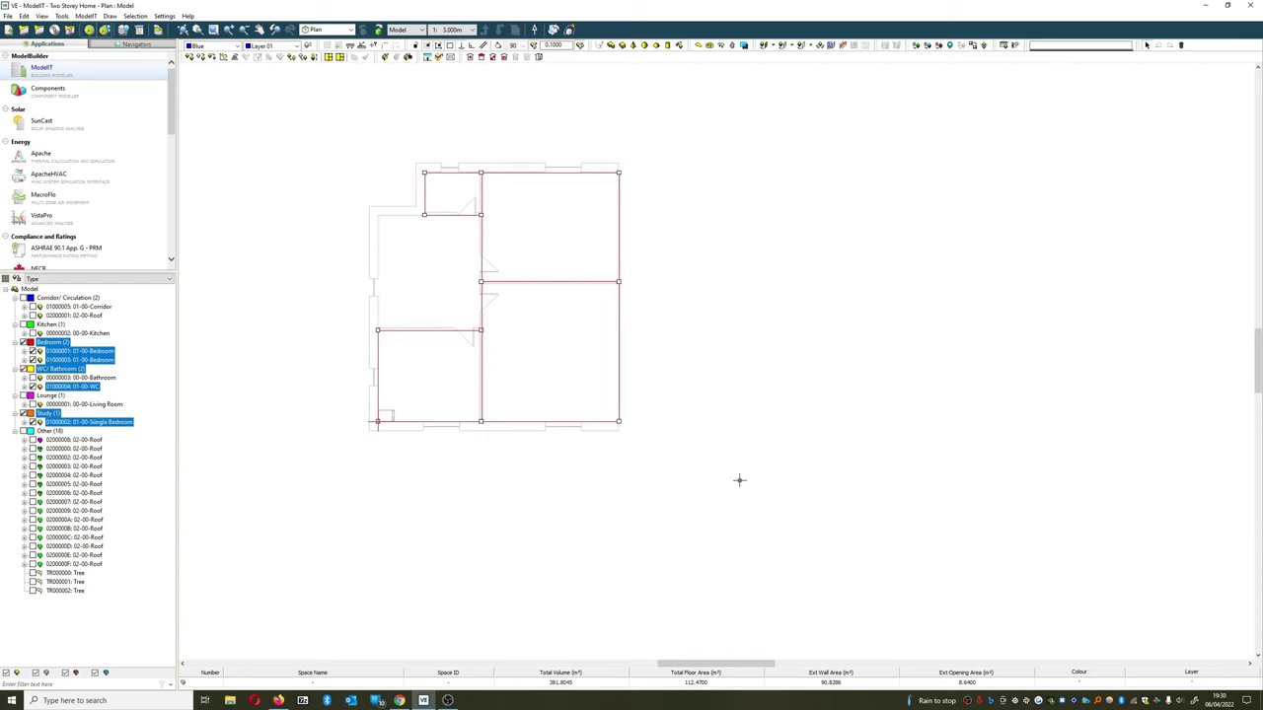
click(499, 153)
click(460, 31)
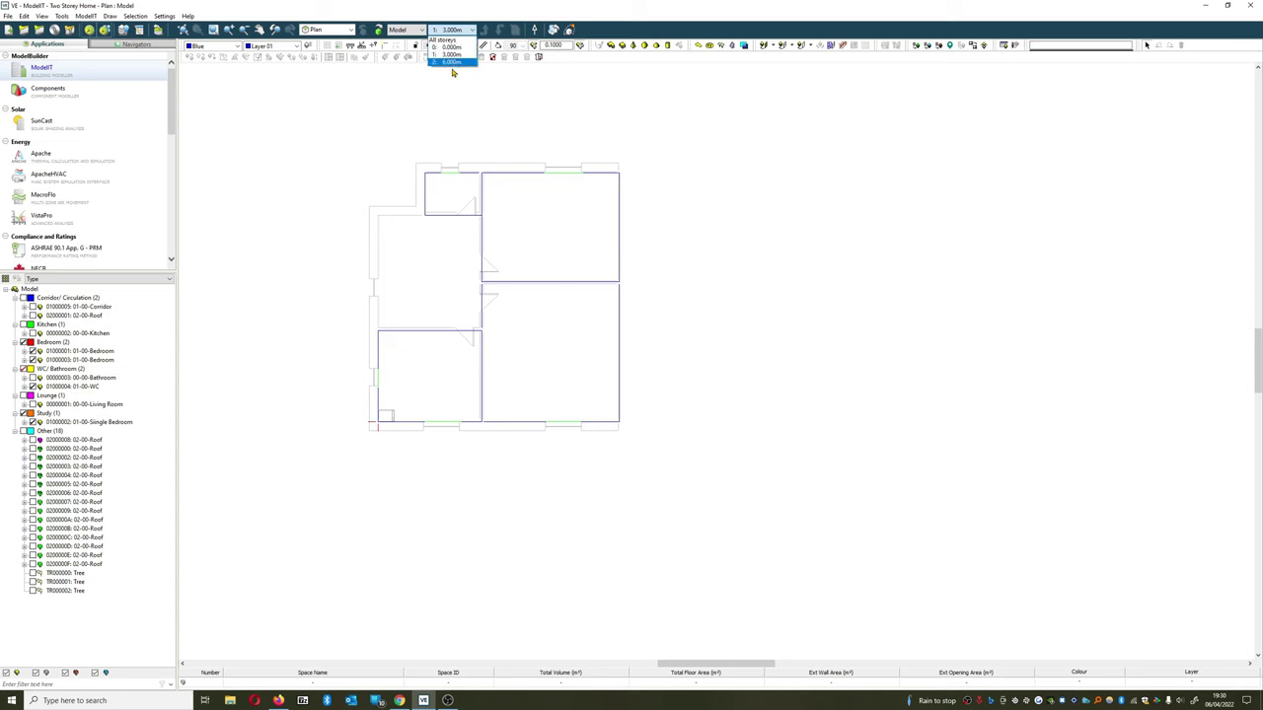
click(446, 41)
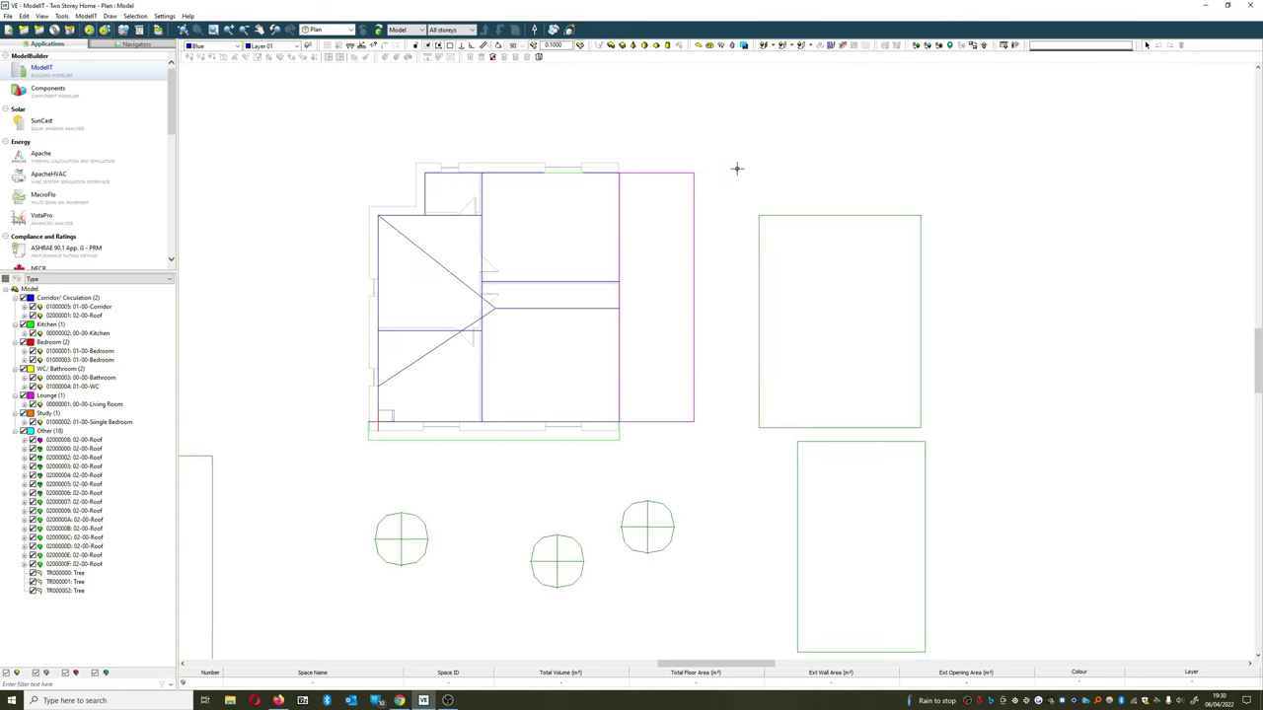